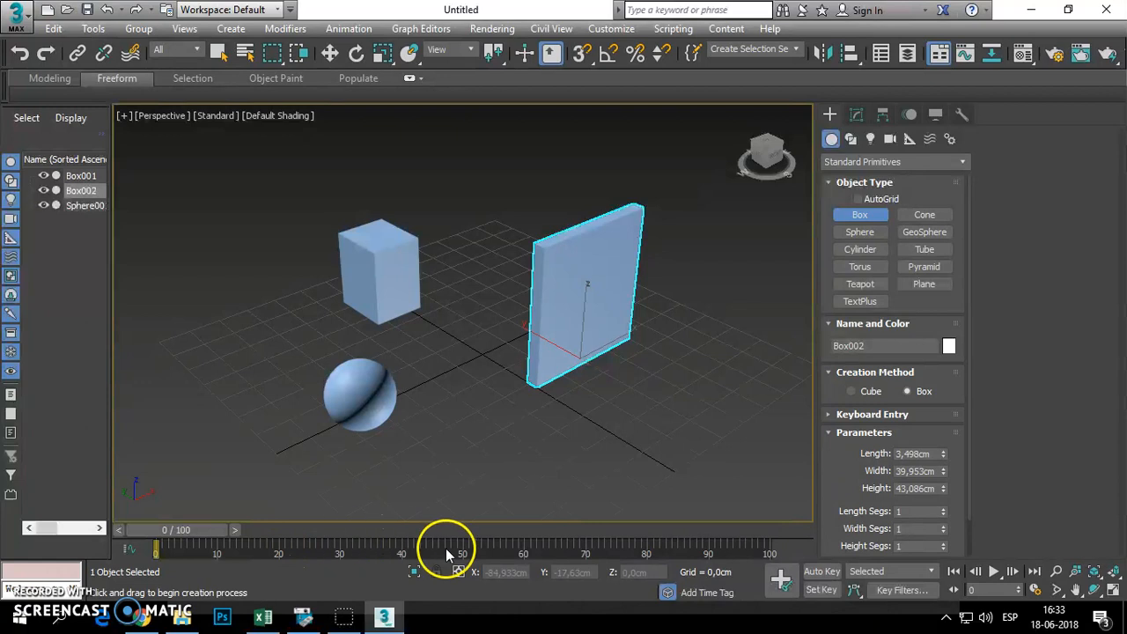
In the time configuration, set the animation length to 300 frames.
{"action": "left_click", "coordinate": [1037, 591]}
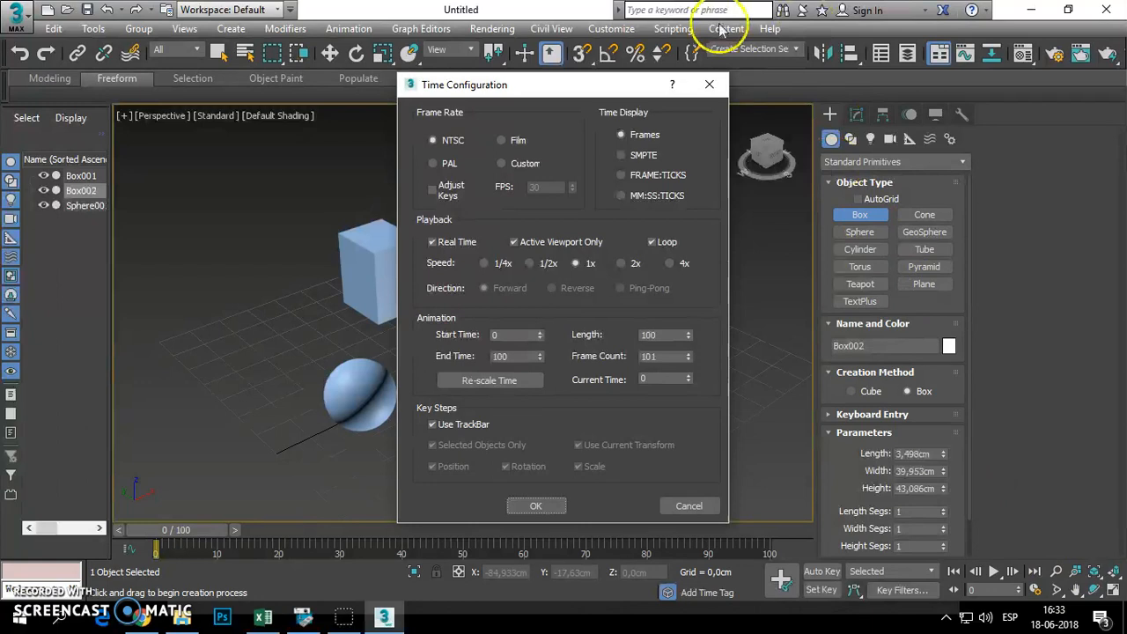
{"action": "left_click_drag", "start_coordinate": [599, 86], "coordinate": [533, 62]}
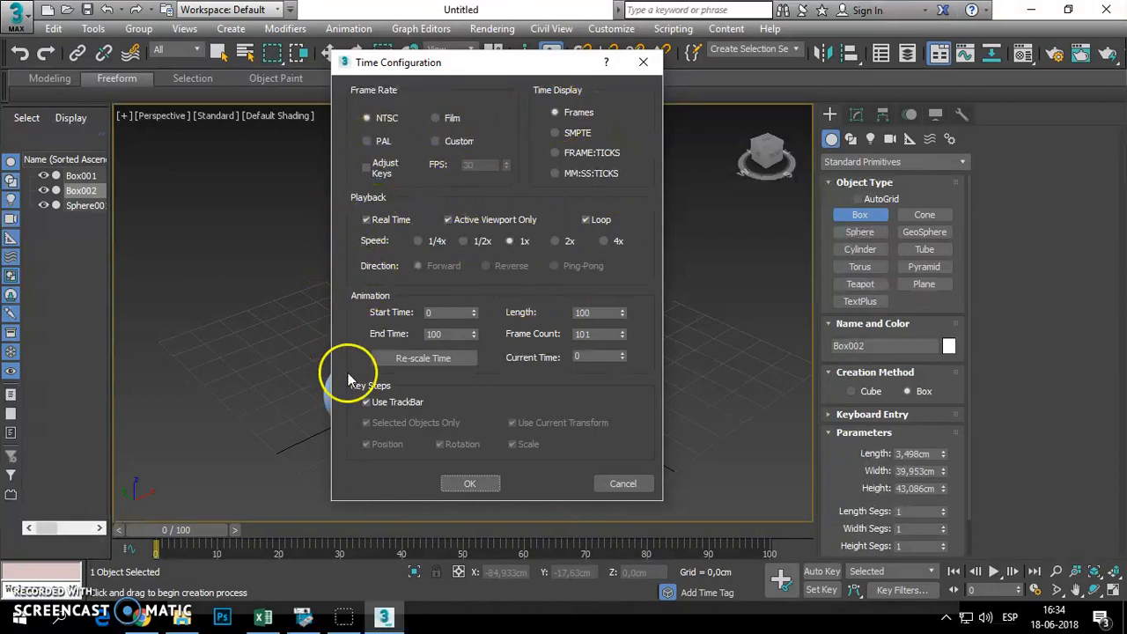
{"action": "left_click", "coordinate": [353, 298]}
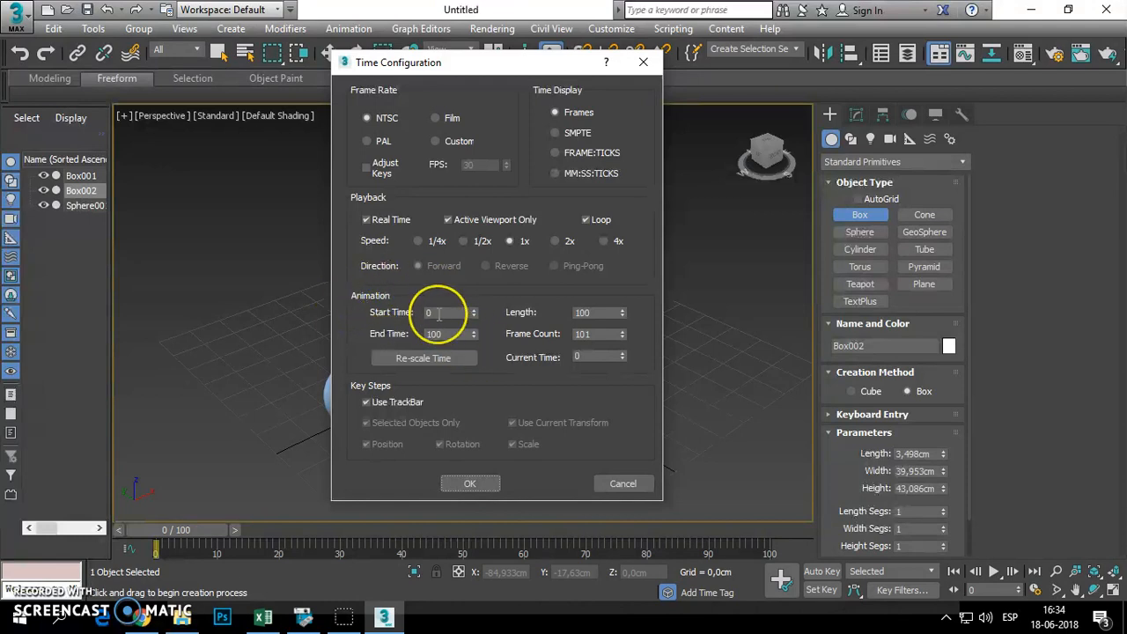
{"action": "left_click", "coordinate": [597, 311]}
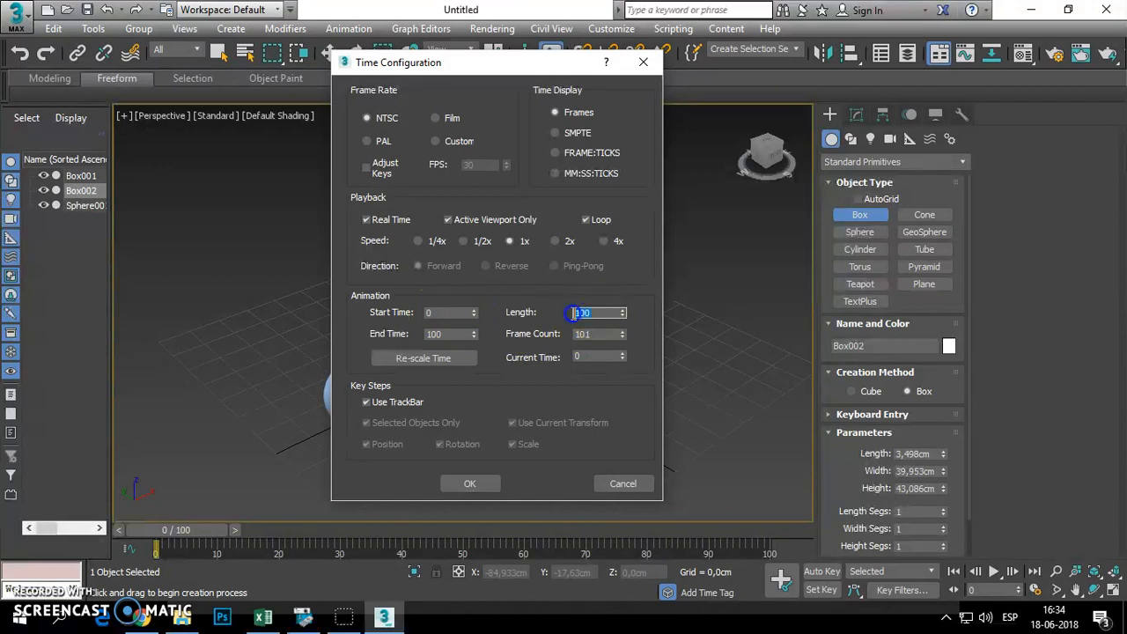
{"action": "left_click", "coordinate": [435, 335]}
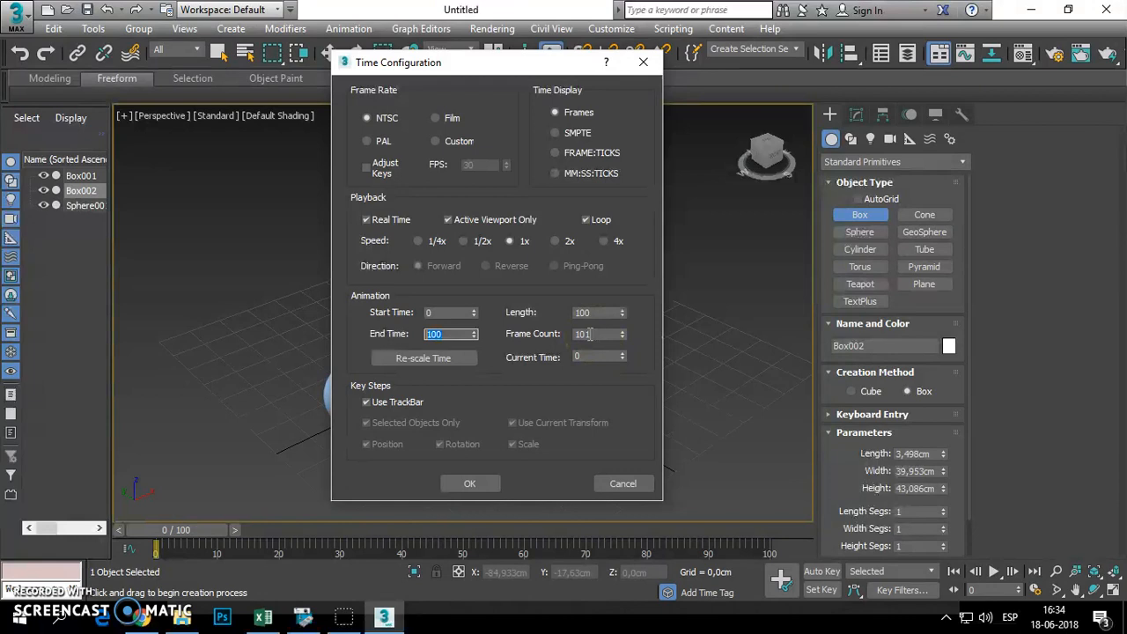
{"action": "double_click", "coordinate": [602, 313]}
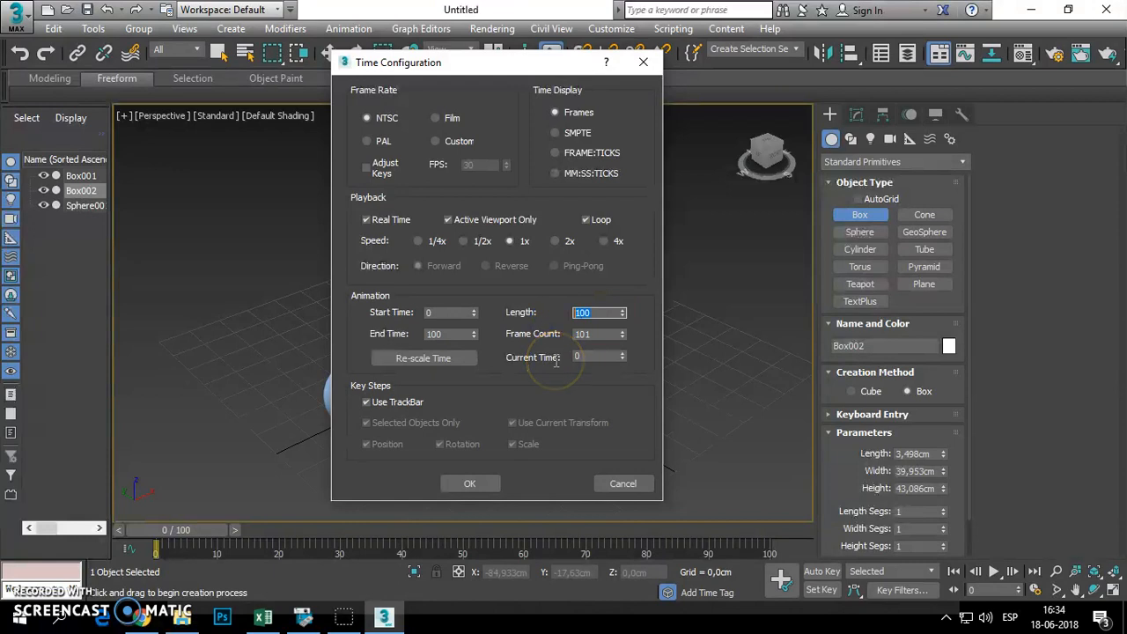
{"action": "type", "text": "300"}
{"action": "key", "text": "Tab"}
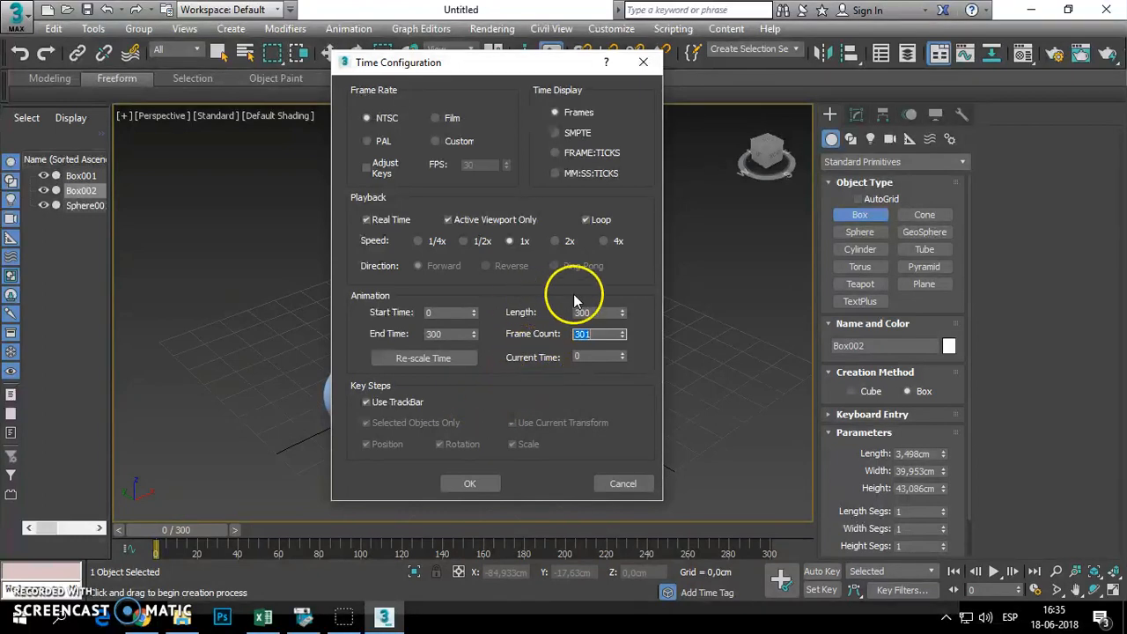
Set the animation length to 100 frames and accept the time configuration.
{"action": "left_click", "coordinate": [588, 313]}
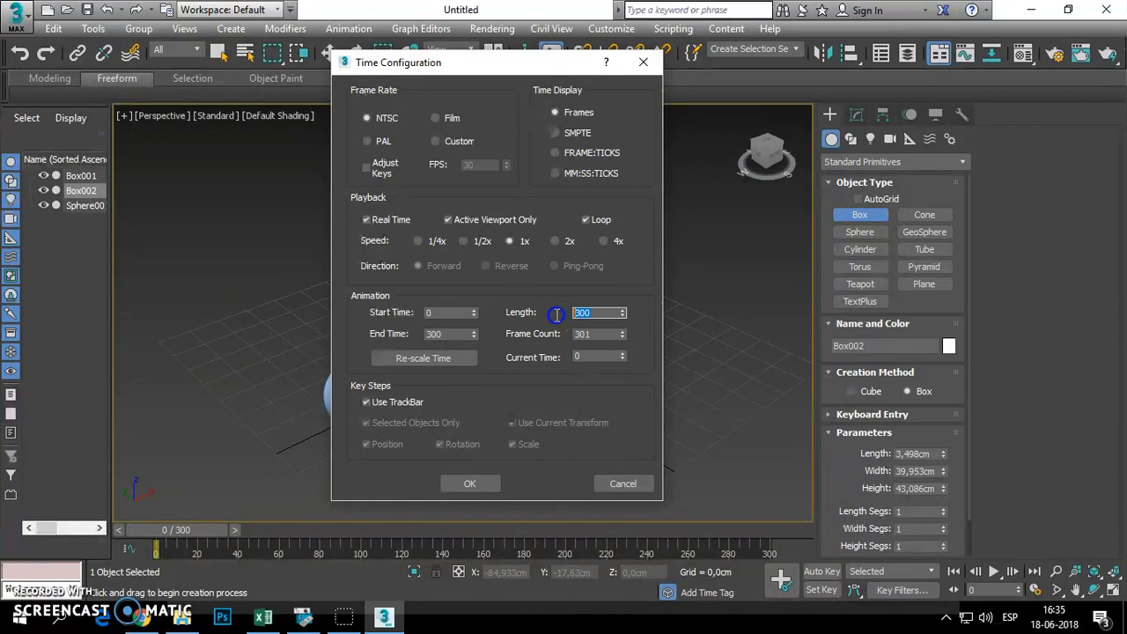
{"action": "type", "text": "100"}
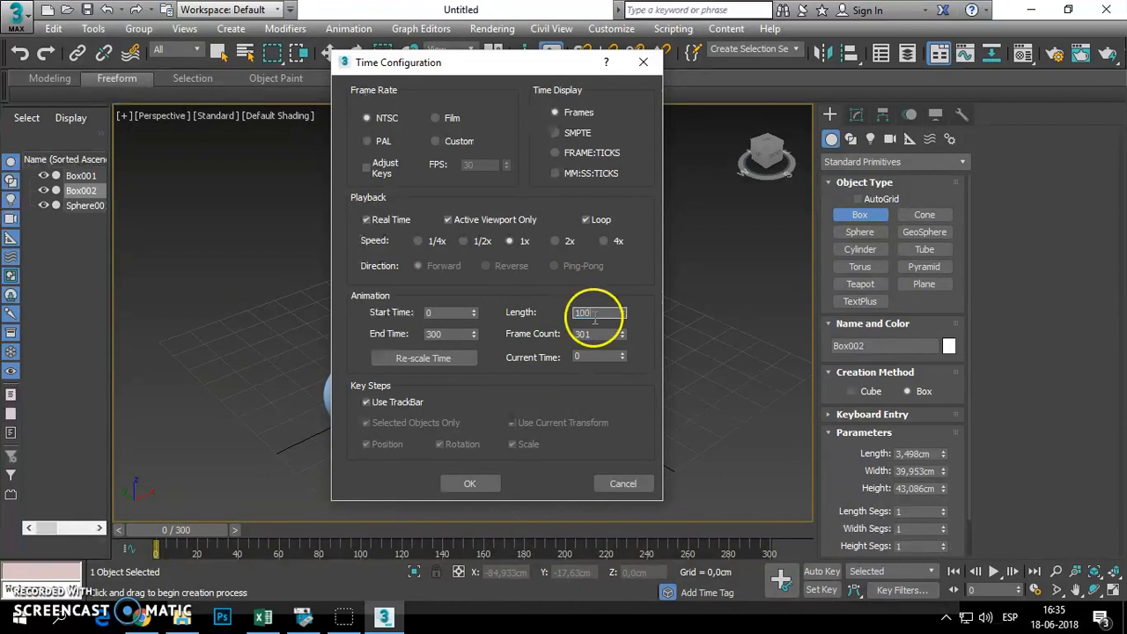
{"action": "left_click", "coordinate": [610, 334]}
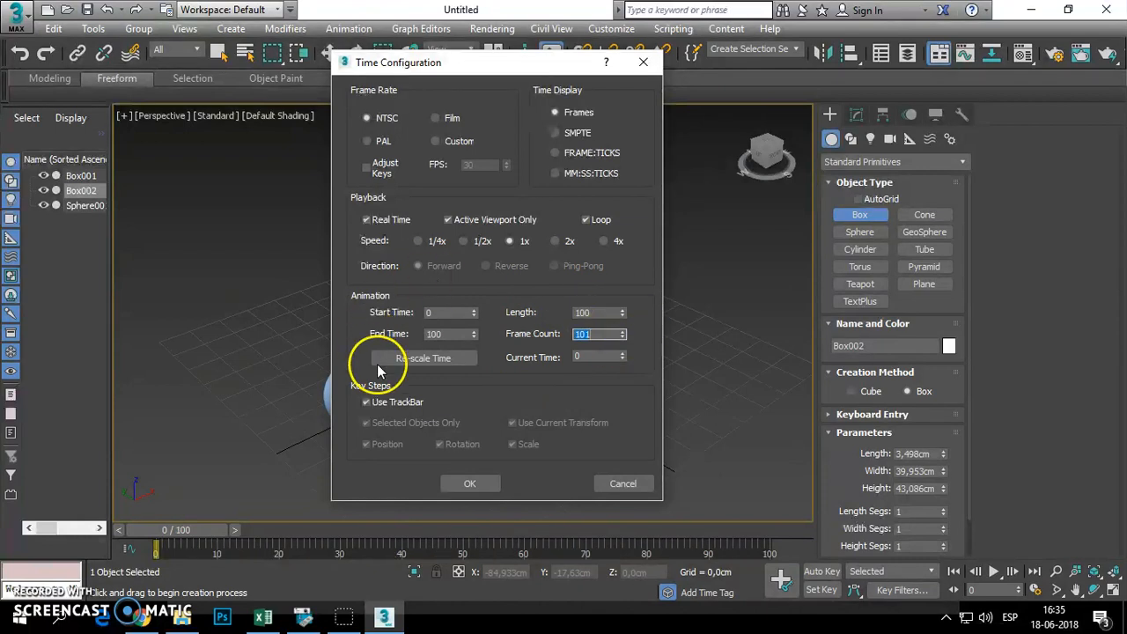
{"action": "left_click", "coordinate": [470, 483]}
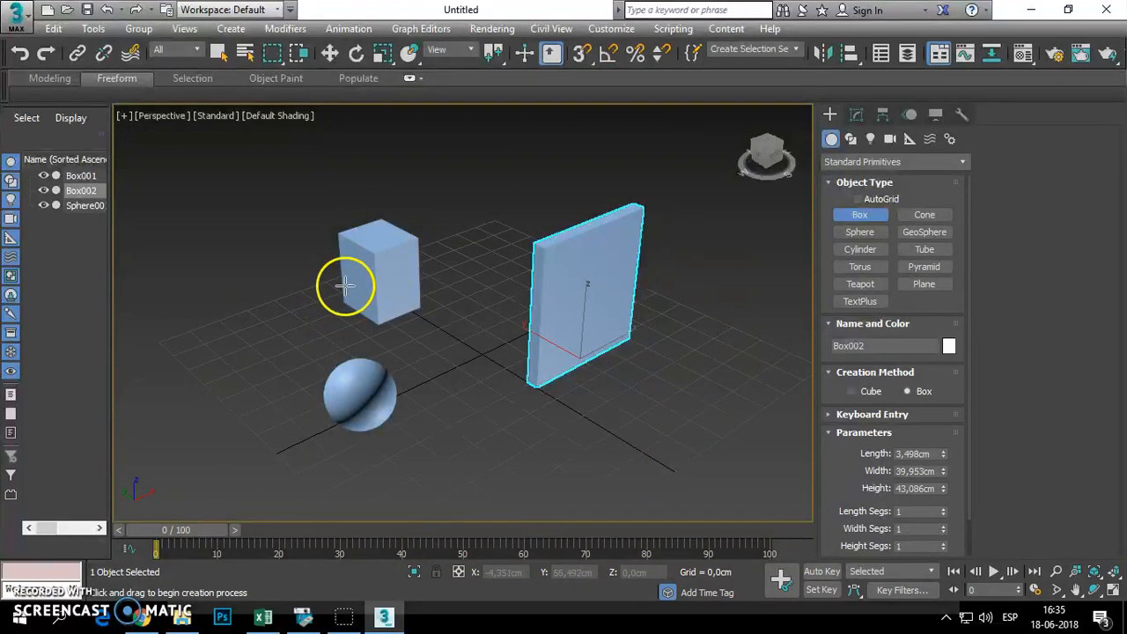
Animate the smaller box with Auto Key by setting its height to 50 cm at frame 50, and turn Auto Key off.
{"action": "left_click", "coordinate": [329, 52]}
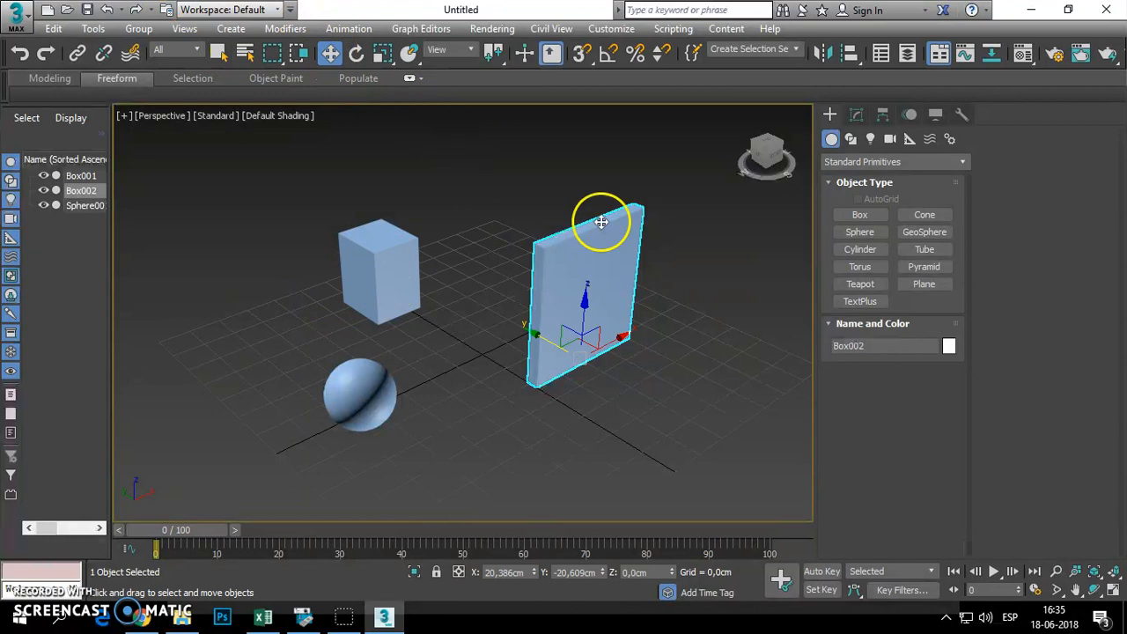
{"action": "left_click", "coordinate": [384, 273]}
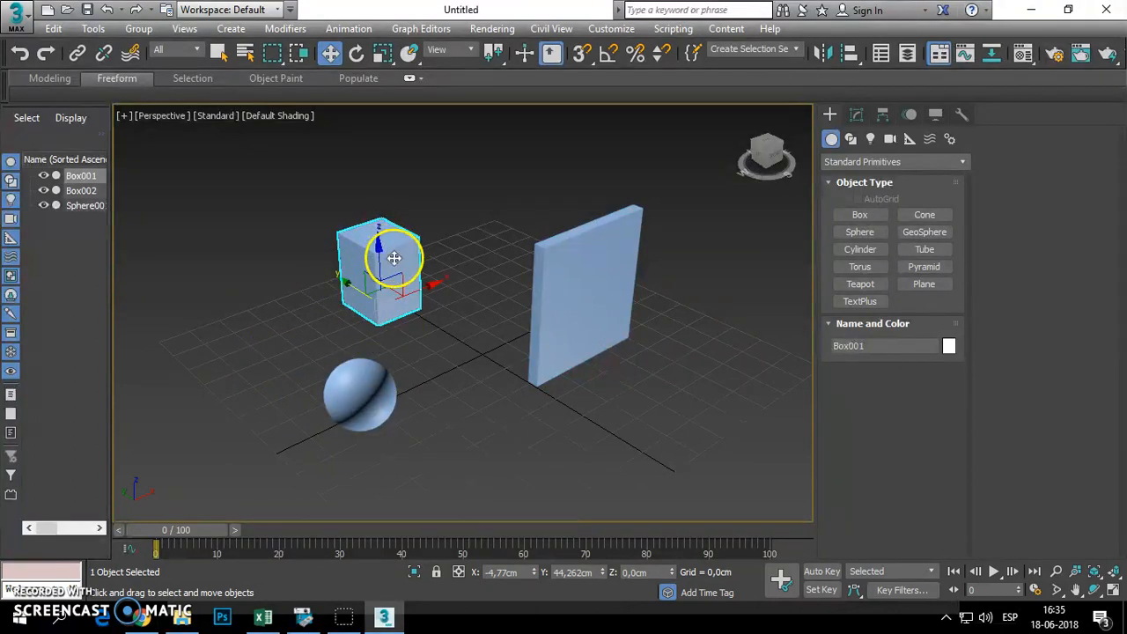
{"action": "left_click_drag", "start_coordinate": [181, 527], "coordinate": [471, 520]}
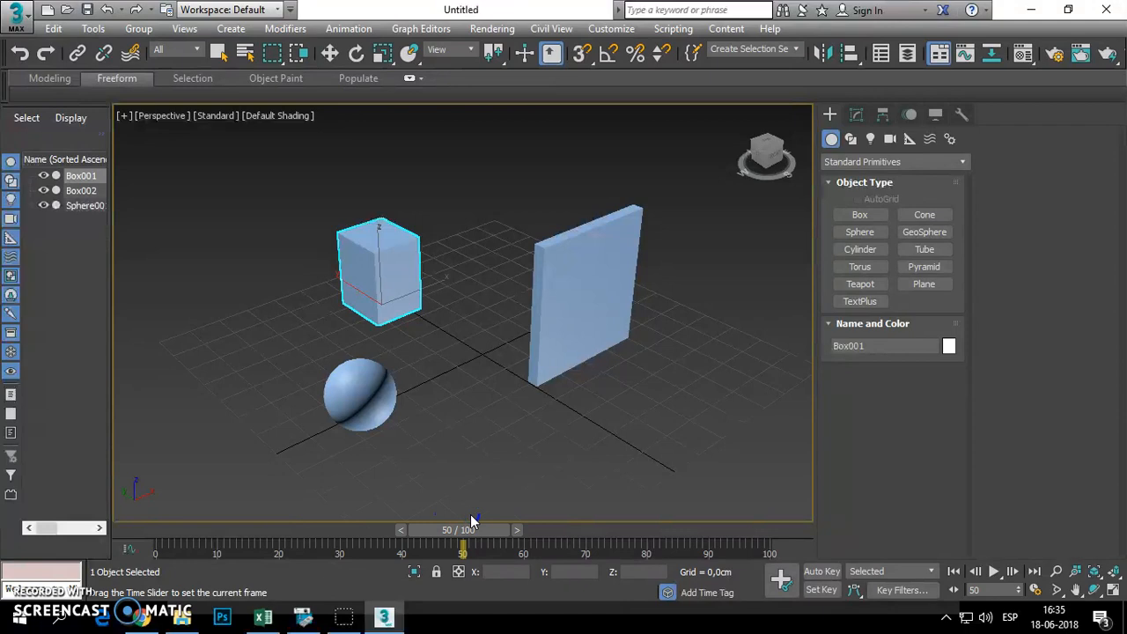
{"action": "left_click_drag", "start_coordinate": [471, 520], "coordinate": [471, 519]}
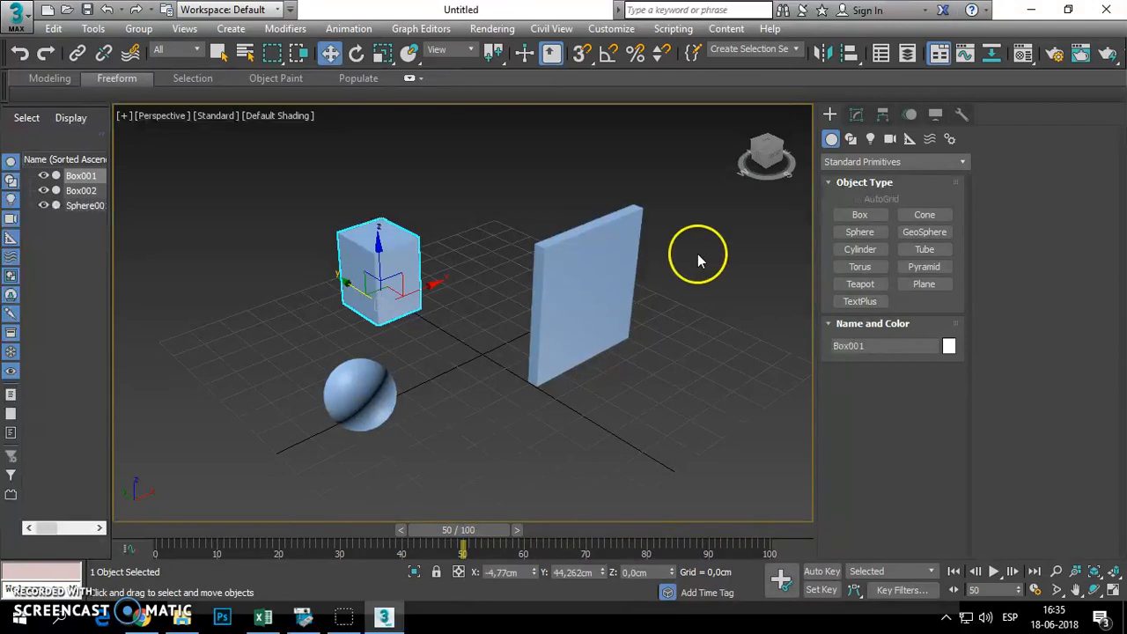
{"action": "left_click", "coordinate": [821, 571]}
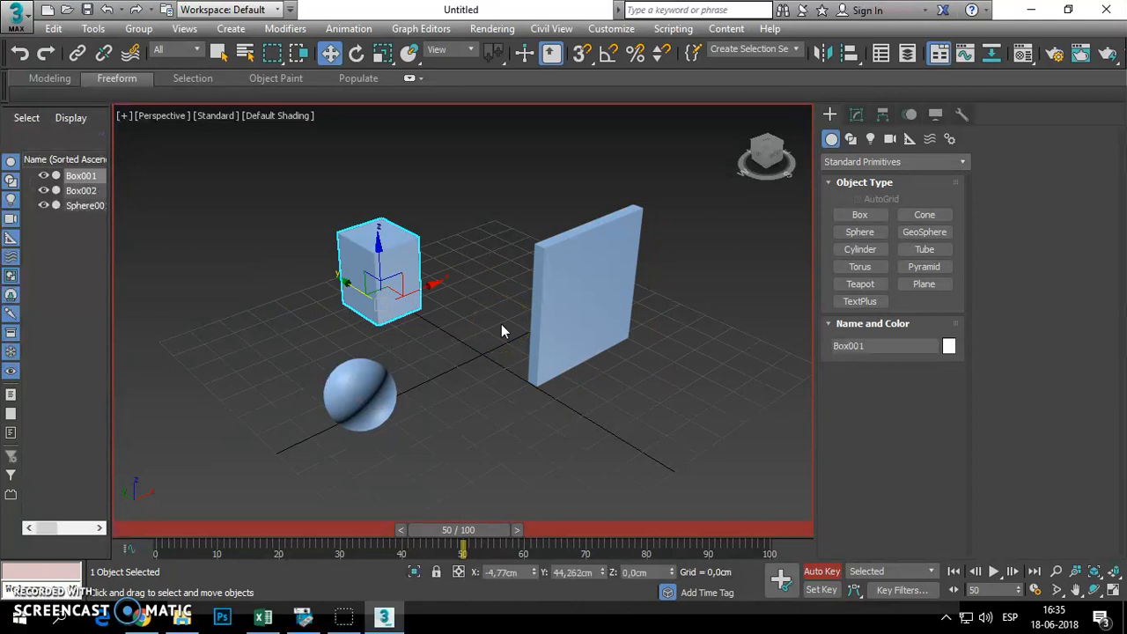
{"action": "left_click", "coordinate": [856, 116]}
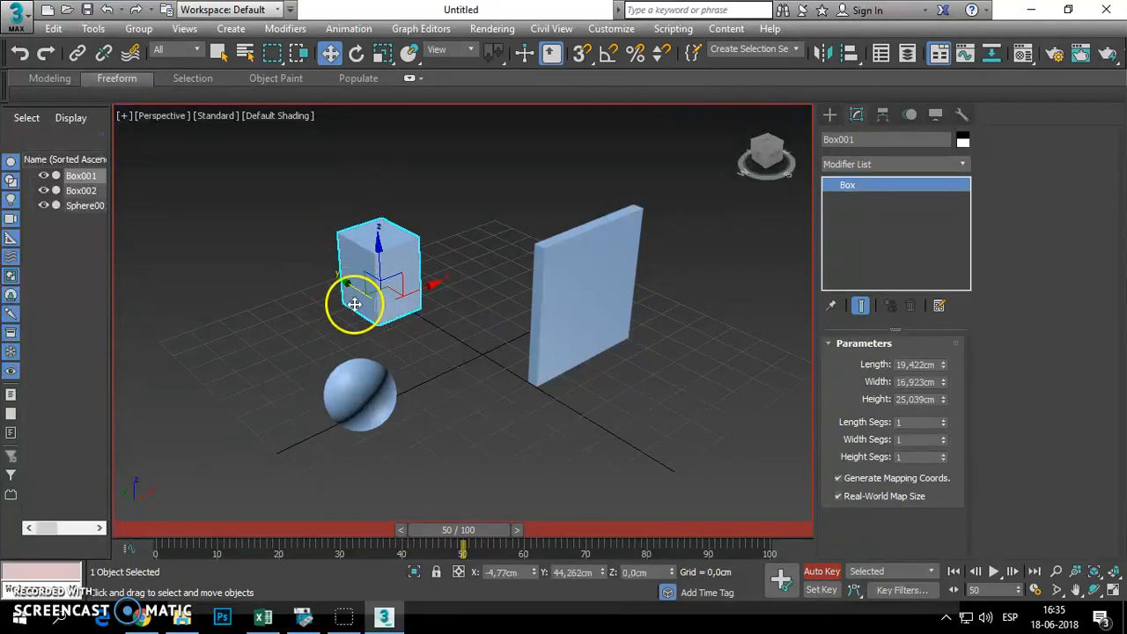
{"action": "left_click_drag", "start_coordinate": [942, 398], "coordinate": [950, 308]}
{"action": "double_click", "coordinate": [913, 400]}
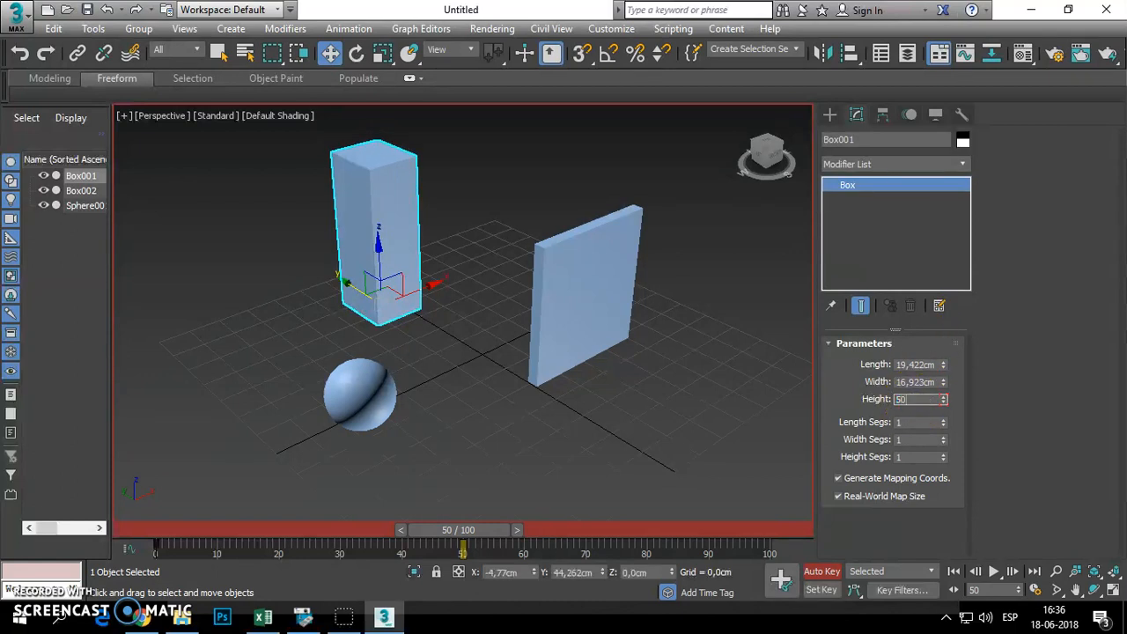
{"action": "type", "text": "50"}
{"action": "key", "text": "Return"}
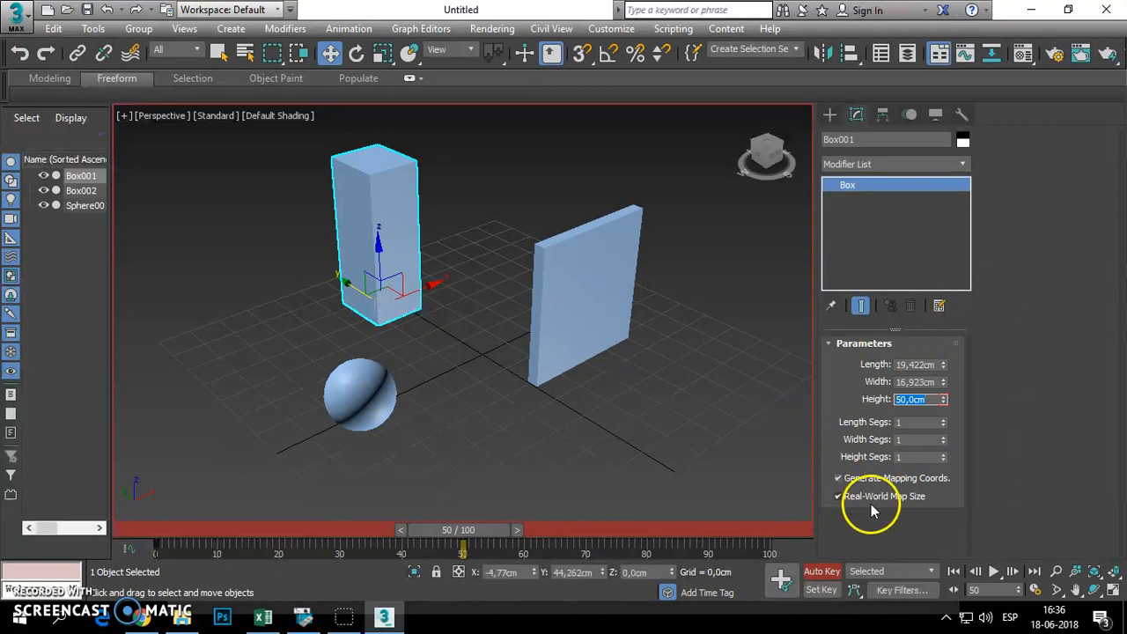
{"action": "left_click", "coordinate": [827, 572]}
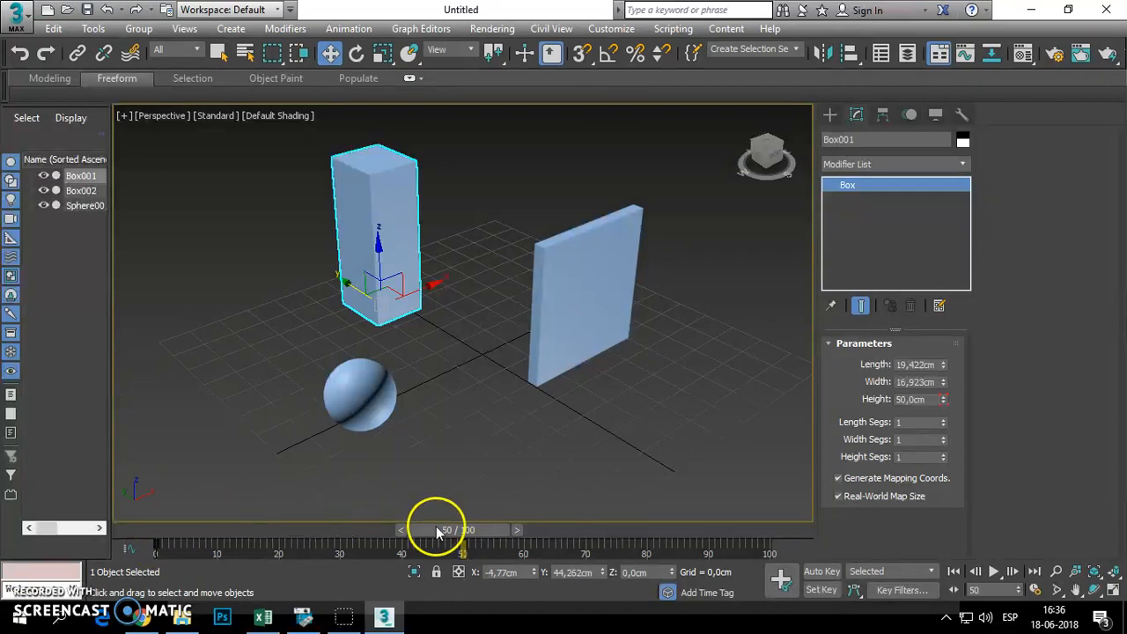
Scrub past frame 50, play the box's height animation from the start, and return to frame 0.
{"action": "left_click_drag", "start_coordinate": [459, 529], "coordinate": [495, 530]}
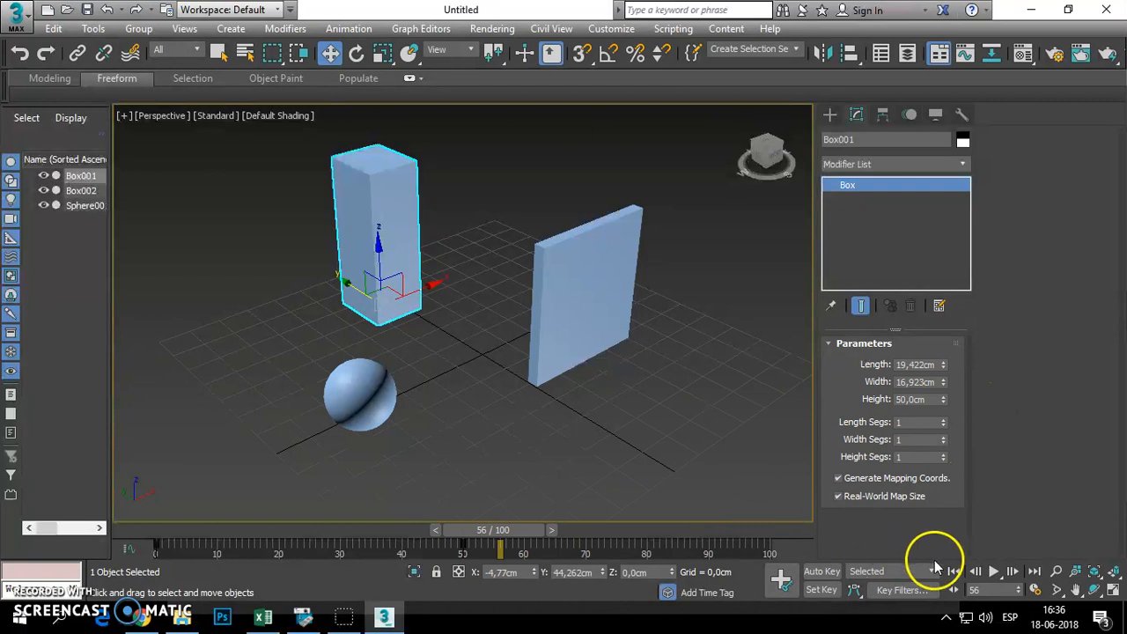
{"action": "left_click", "coordinate": [955, 572]}
{"action": "left_click", "coordinate": [993, 571]}
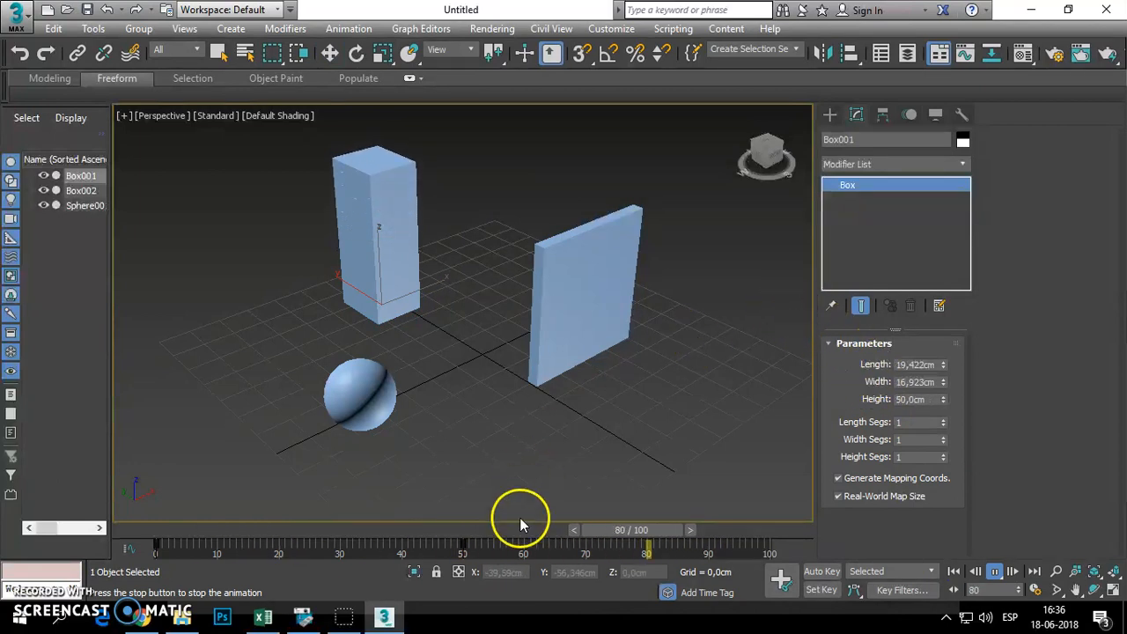
{"action": "left_click", "coordinate": [953, 572]}
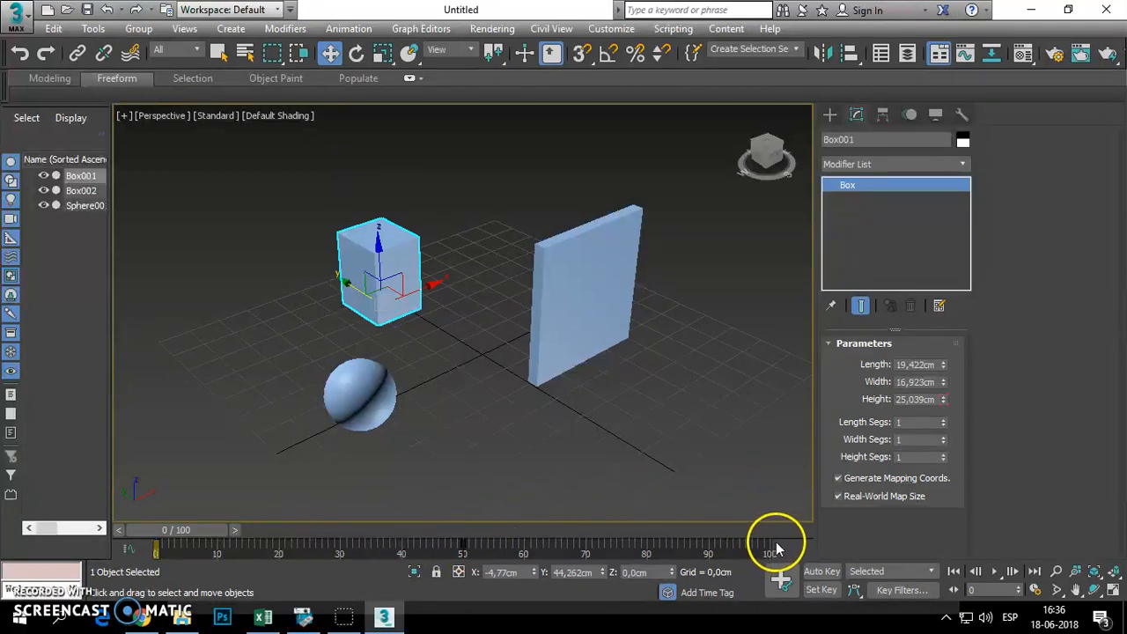
Copy the box's height key from frame 0 to frame 100.
{"action": "left_click_drag", "start_coordinate": [181, 529], "coordinate": [748, 529]}
{"action": "key", "text": "w"}
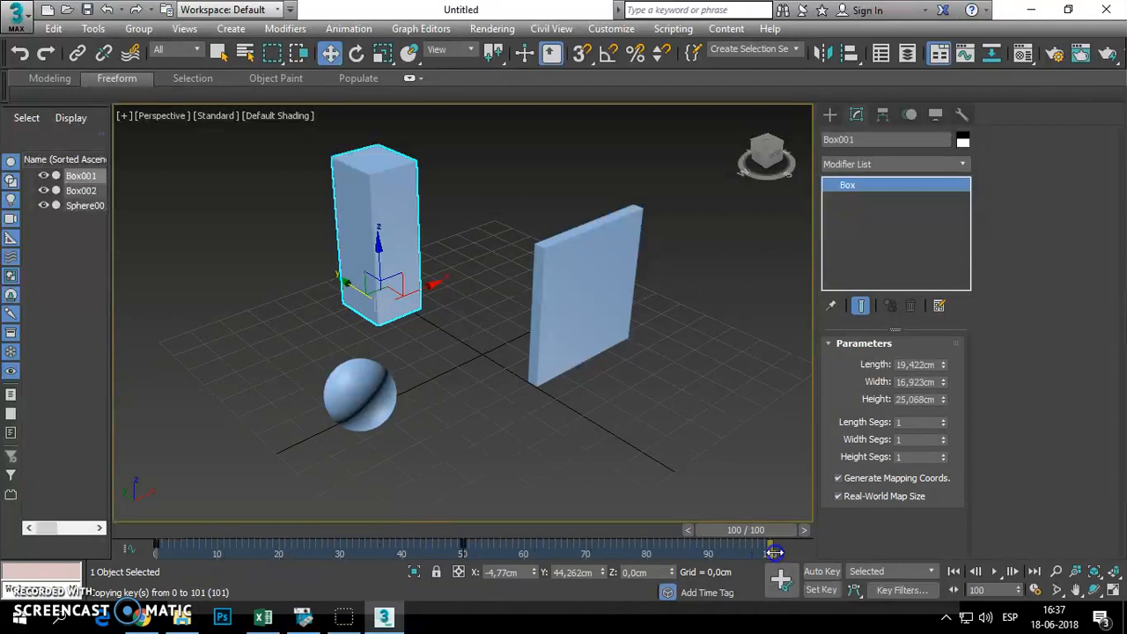
{"action": "left_click_drag", "start_coordinate": [770, 552], "coordinate": [770, 552], "text": "shift"}
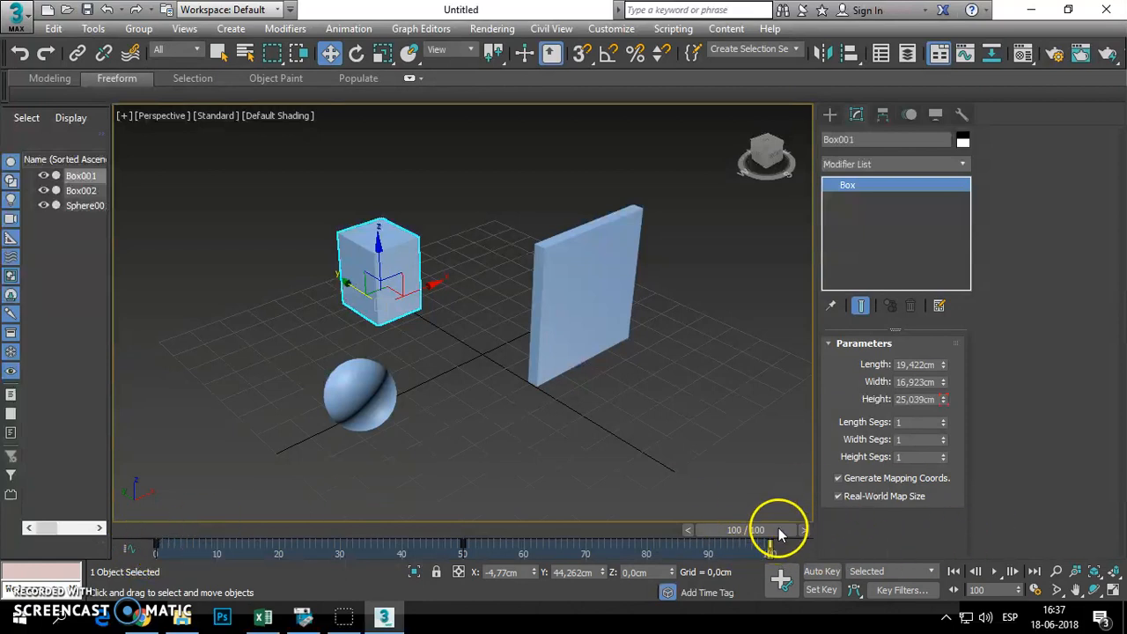
Play the box's complete height cycle from the first frame, stop playback, and rewind to the start.
{"action": "left_click", "coordinate": [956, 573]}
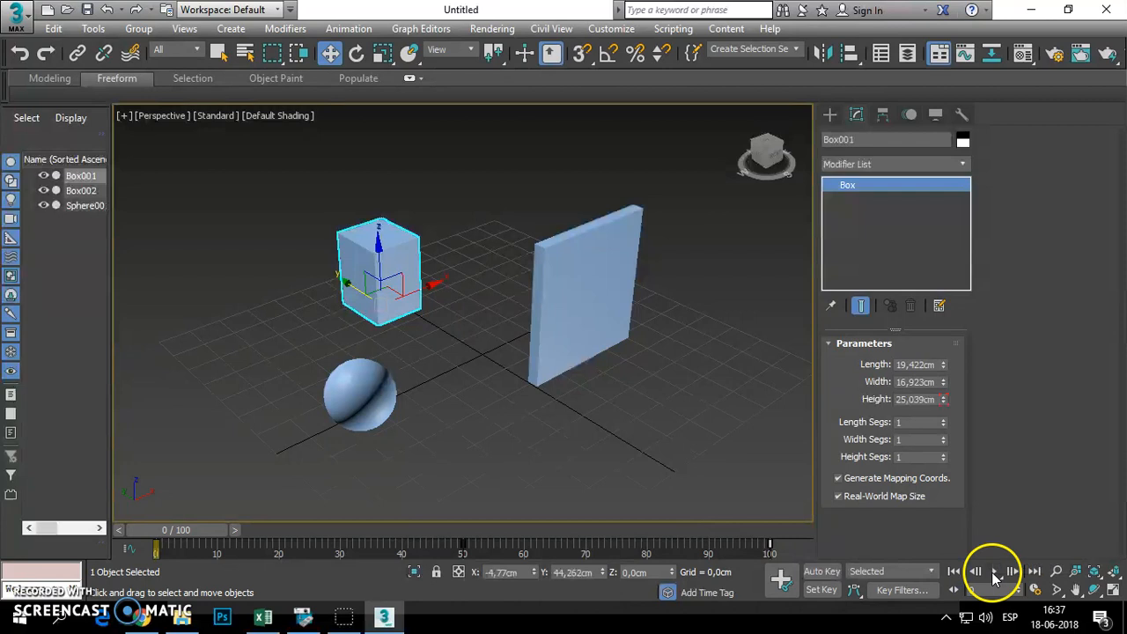
{"action": "left_click", "coordinate": [994, 571]}
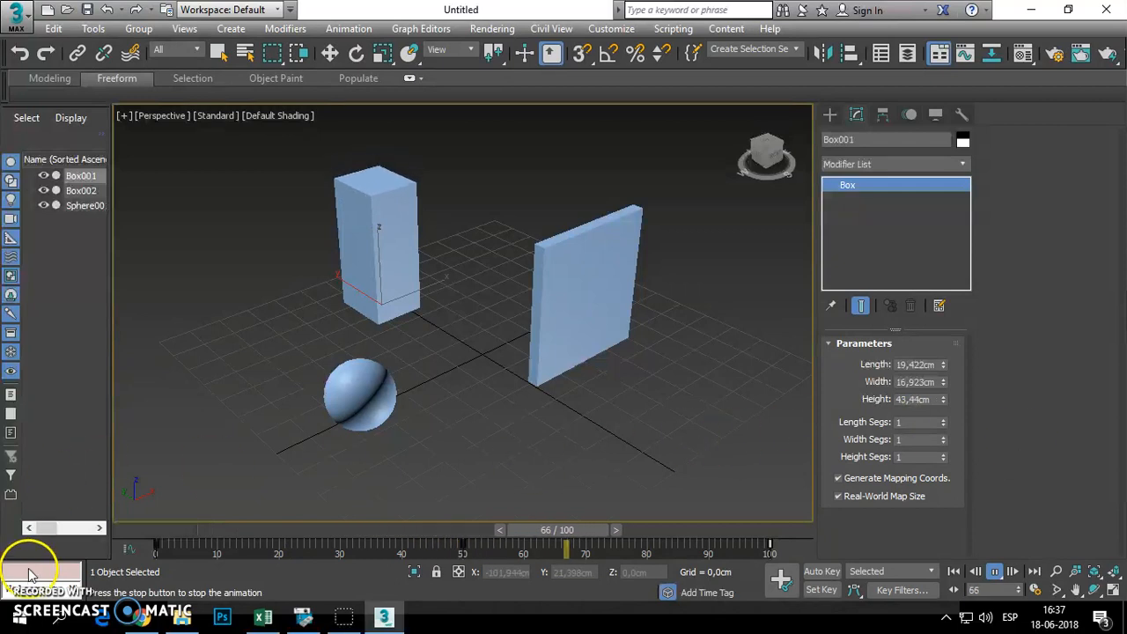
{"action": "left_click", "coordinate": [995, 573]}
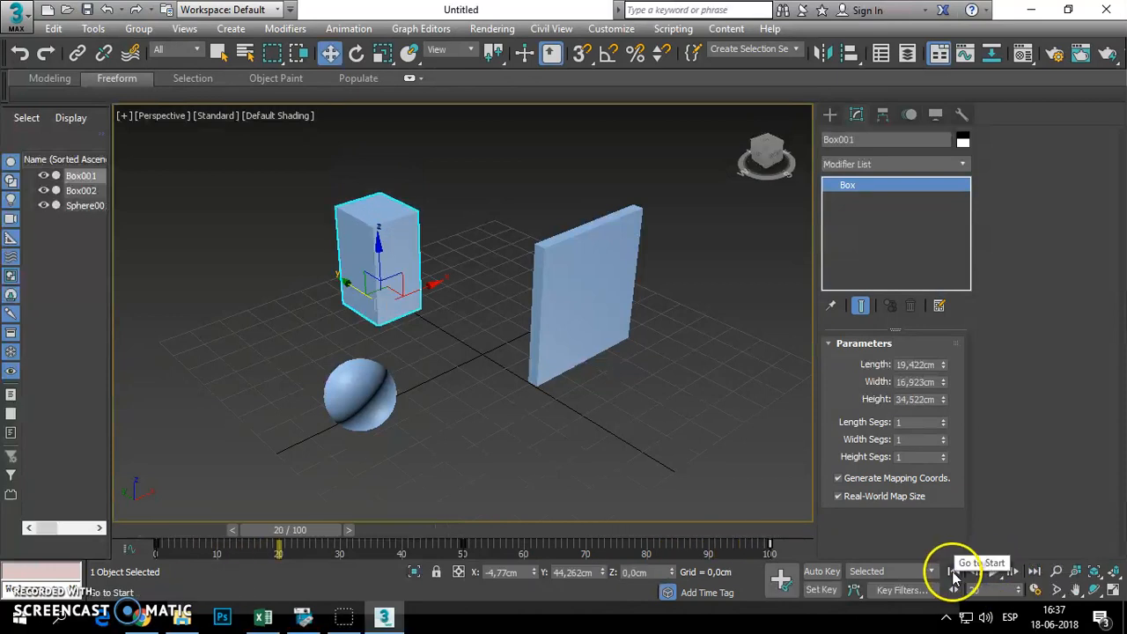
{"action": "left_click", "coordinate": [953, 571]}
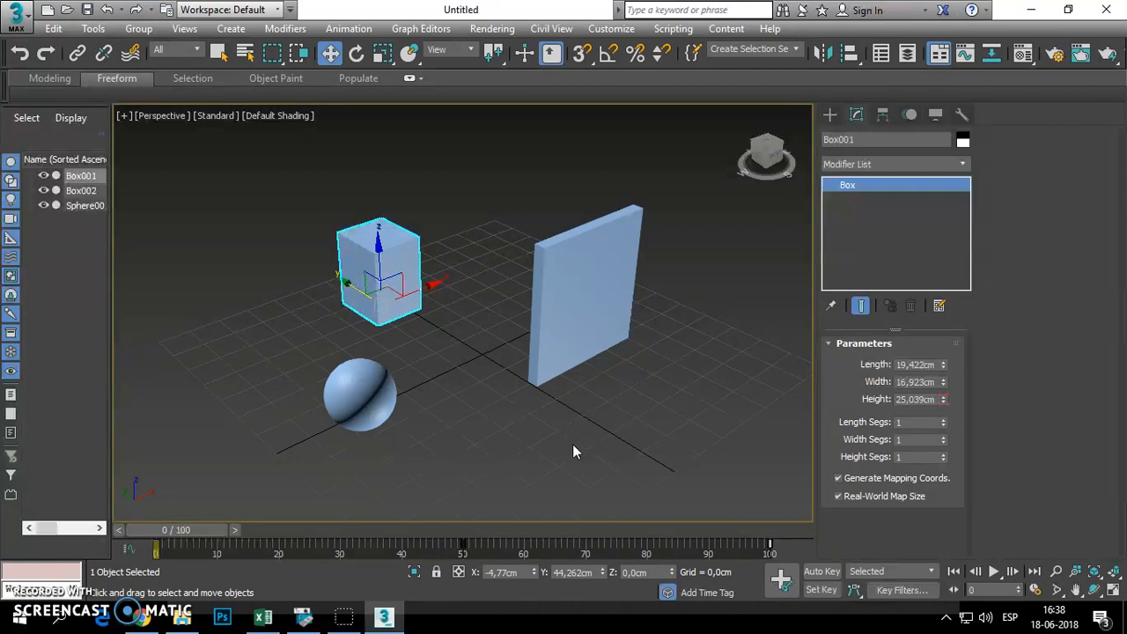
Select the sphere and, at frame 50 with Auto Key off, raise it along Z to about 64.4 cm.
{"action": "left_click", "coordinate": [380, 390]}
{"action": "left_click", "coordinate": [498, 437]}
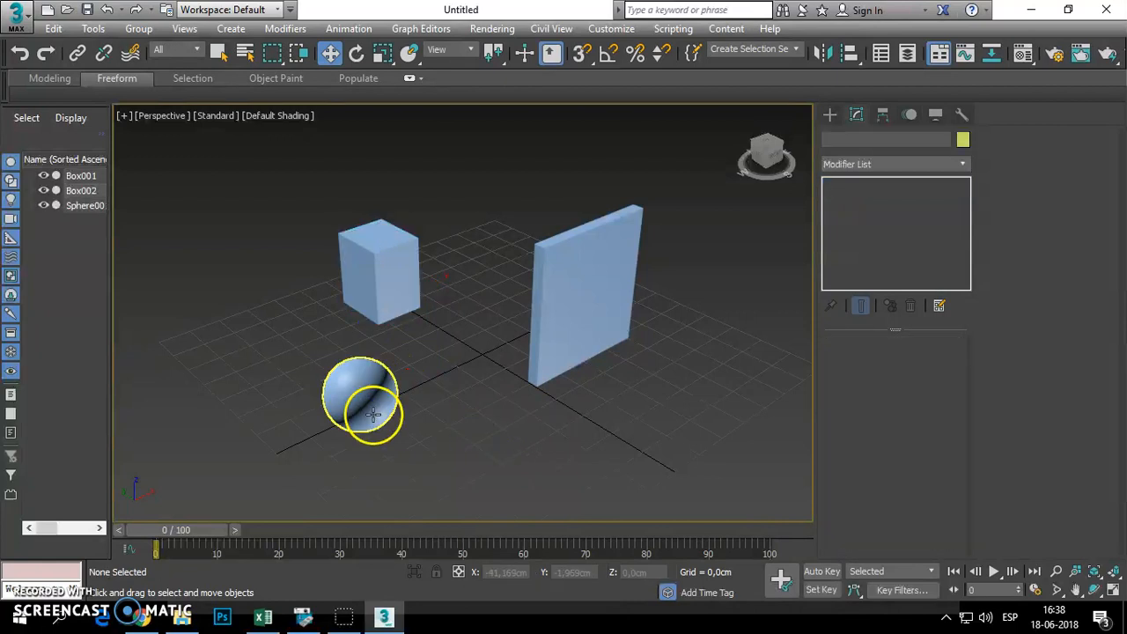
{"action": "left_click", "coordinate": [354, 403]}
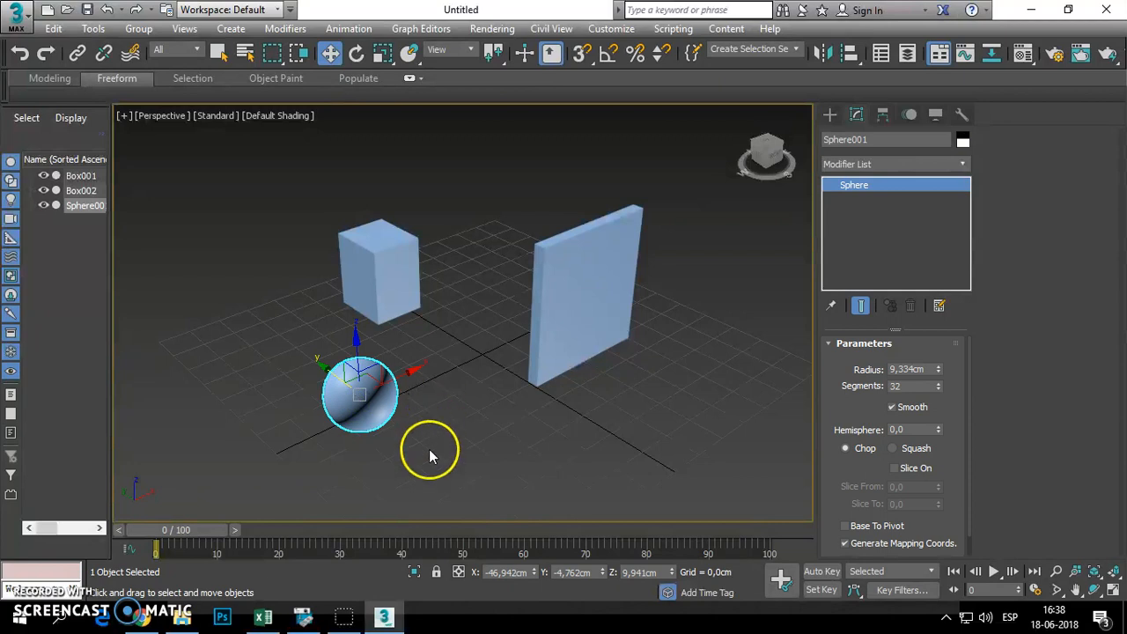
{"action": "left_click_drag", "start_coordinate": [189, 530], "coordinate": [472, 518]}
{"action": "key", "text": "w"}
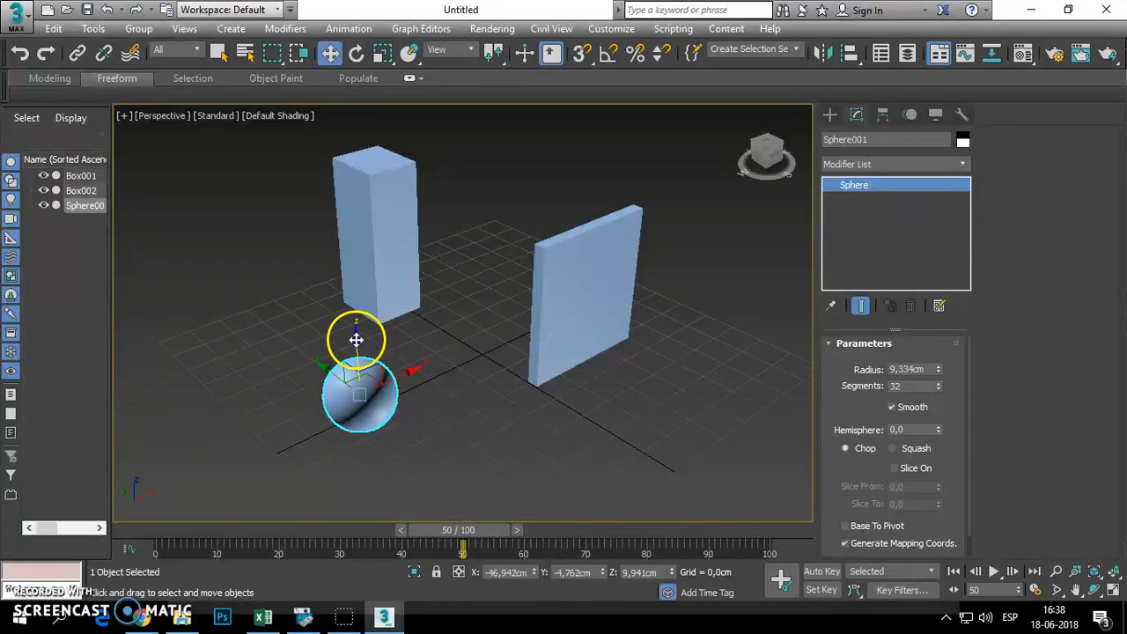
{"action": "left_click_drag", "start_coordinate": [356, 340], "coordinate": [350, 139]}
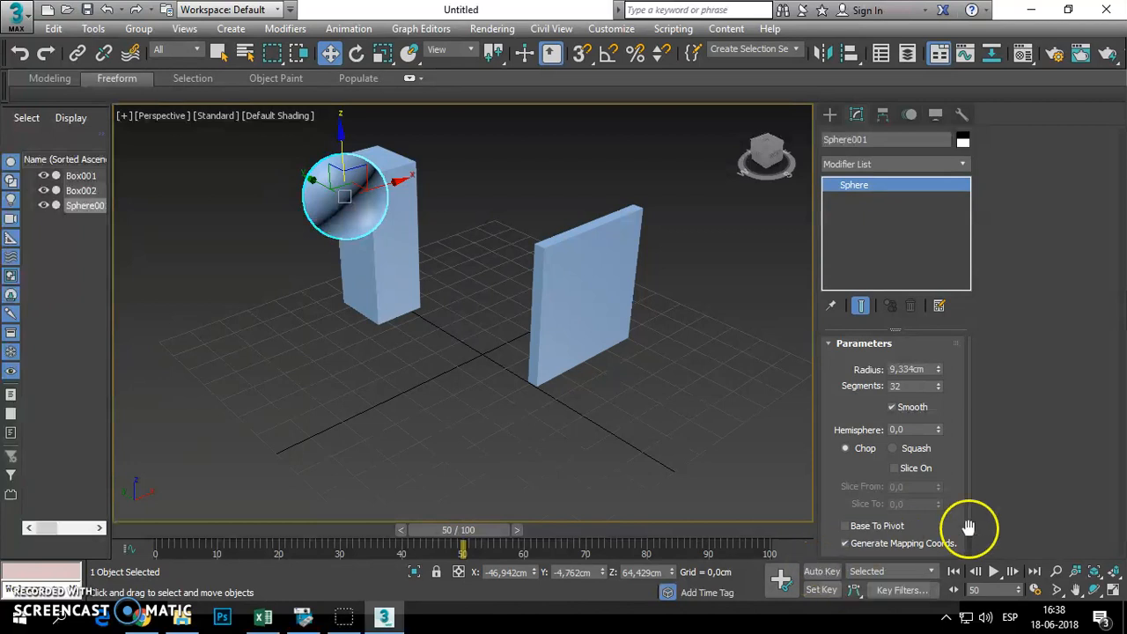
Play the animation from the start to check the sphere's motion, and return to frame 0.
{"action": "left_click", "coordinate": [953, 571]}
{"action": "left_click", "coordinate": [993, 571]}
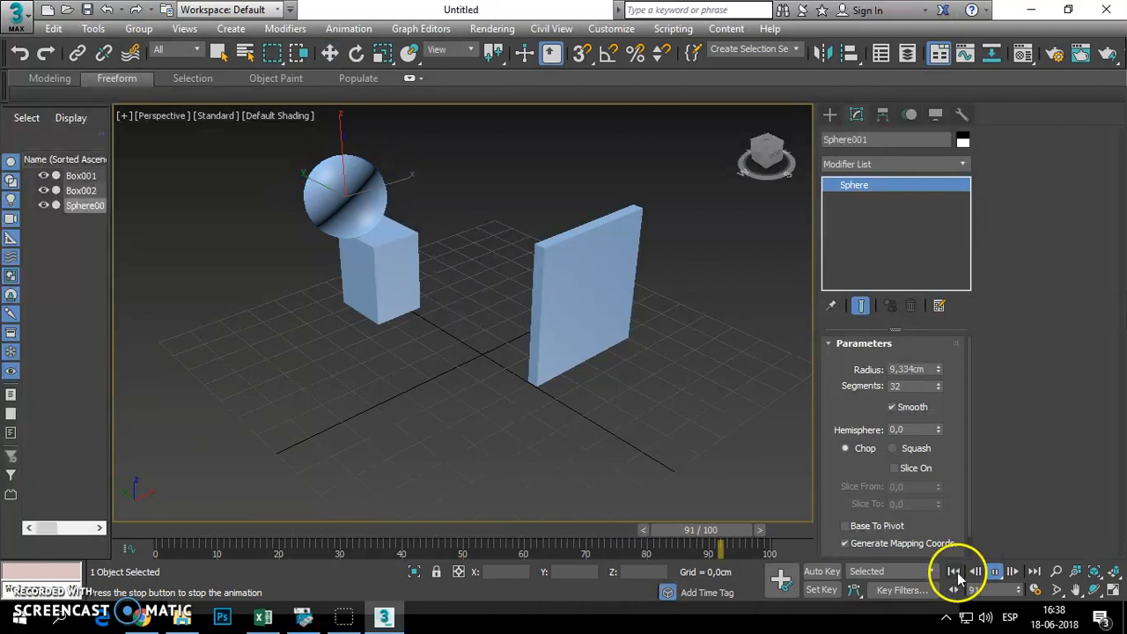
{"action": "left_click", "coordinate": [953, 572]}
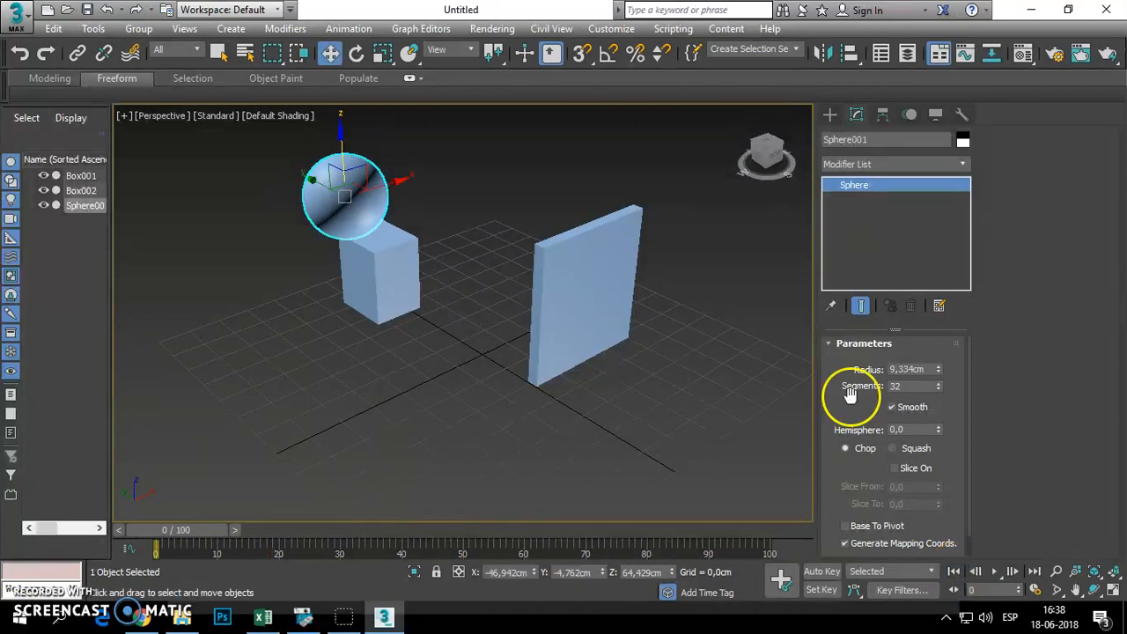
Select the animated box and, at frame 0 with Auto Key off, move it along X to about -52.1 cm.
{"action": "left_click", "coordinate": [389, 283]}
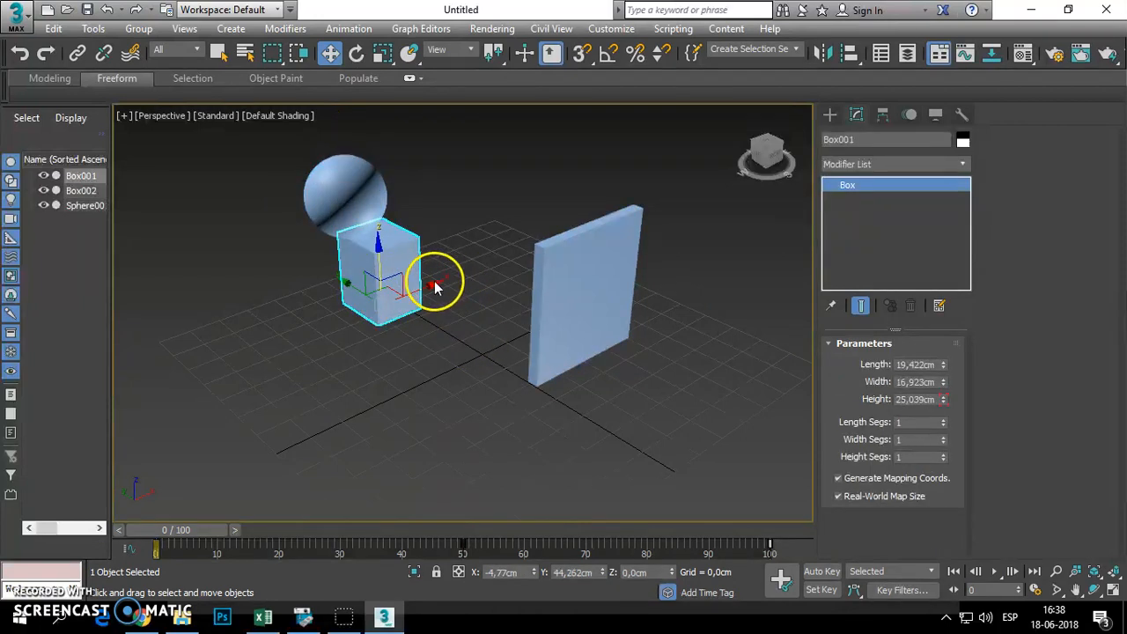
{"action": "left_click_drag", "start_coordinate": [430, 284], "coordinate": [301, 348]}
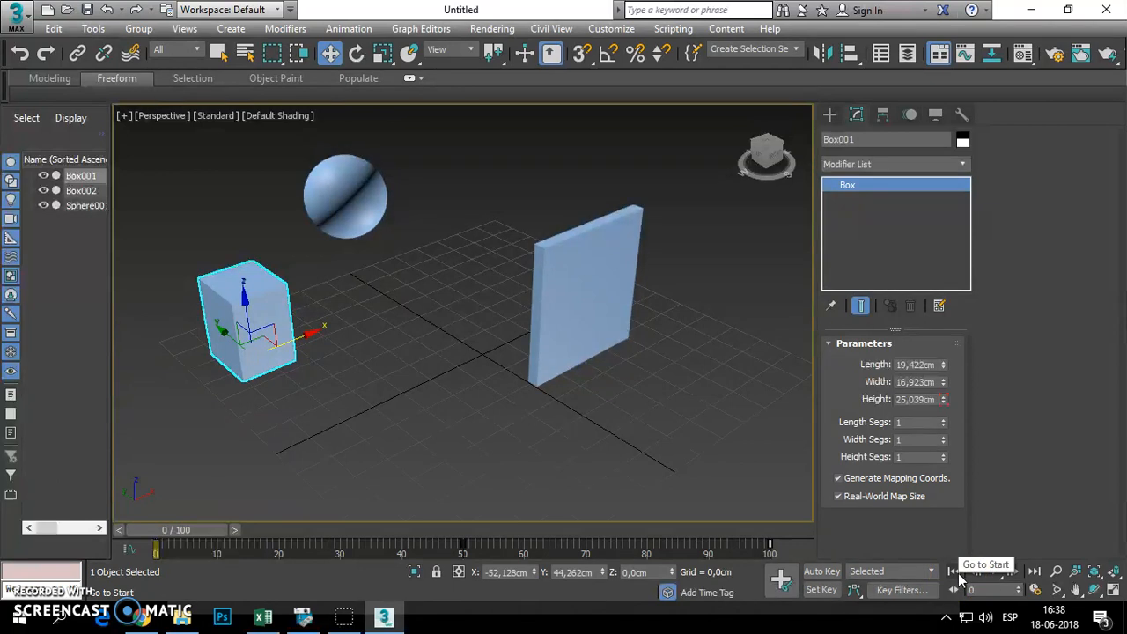
Play the animation from the first frame to check the box at its new position, and return to frame 0.
{"action": "left_click", "coordinate": [956, 573]}
{"action": "left_click", "coordinate": [994, 572]}
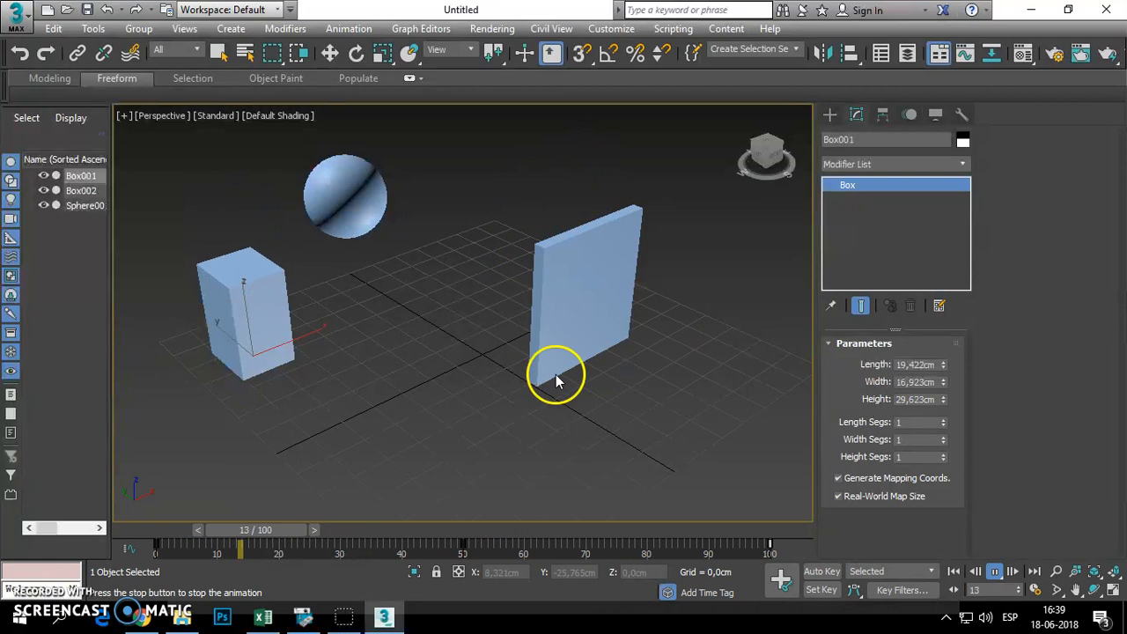
{"action": "left_click", "coordinate": [953, 572]}
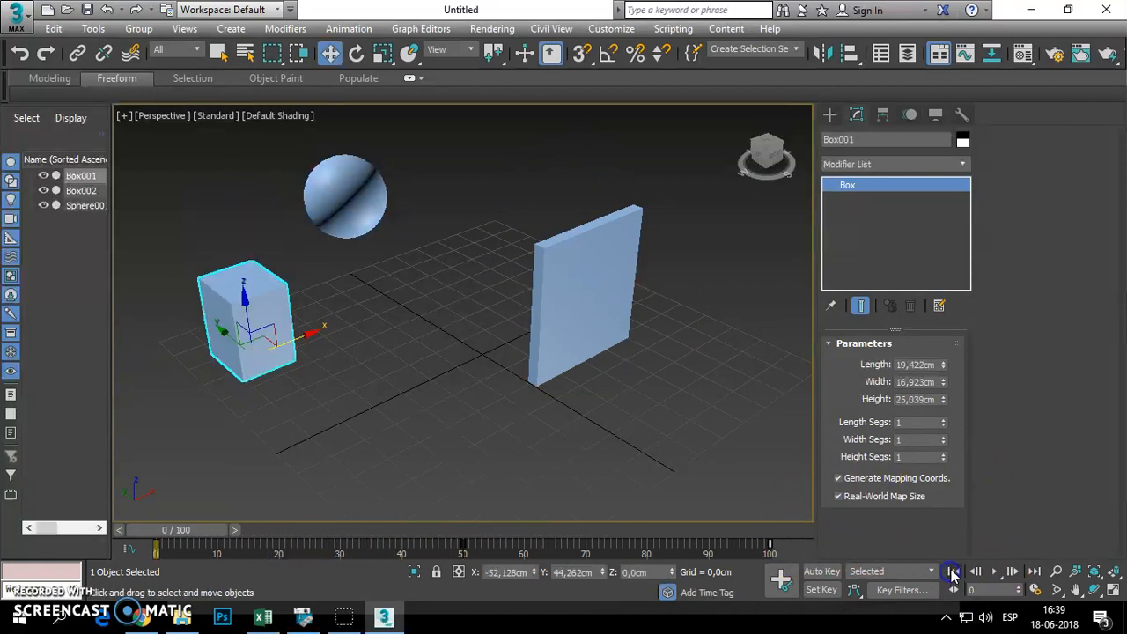
Select the sphere and, at frame 25 with Auto Key on, lower it to Z about 10.8 cm onto the ground, checking the Left view.
{"action": "left_click", "coordinate": [356, 224]}
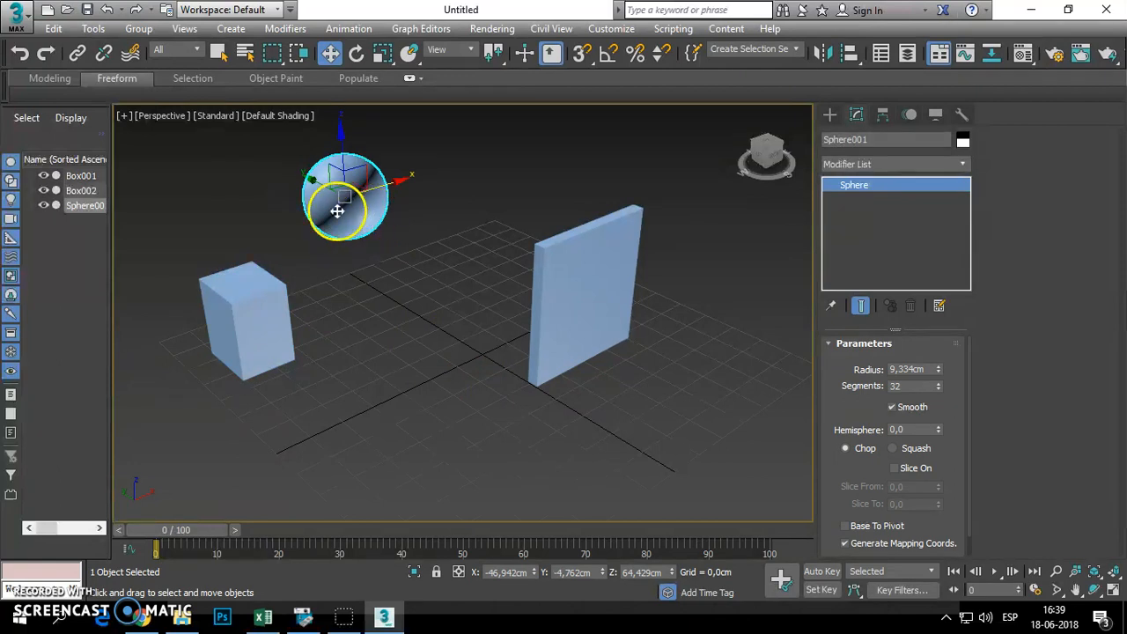
{"action": "left_click_drag", "start_coordinate": [182, 531], "coordinate": [327, 531]}
{"action": "key", "text": "w"}
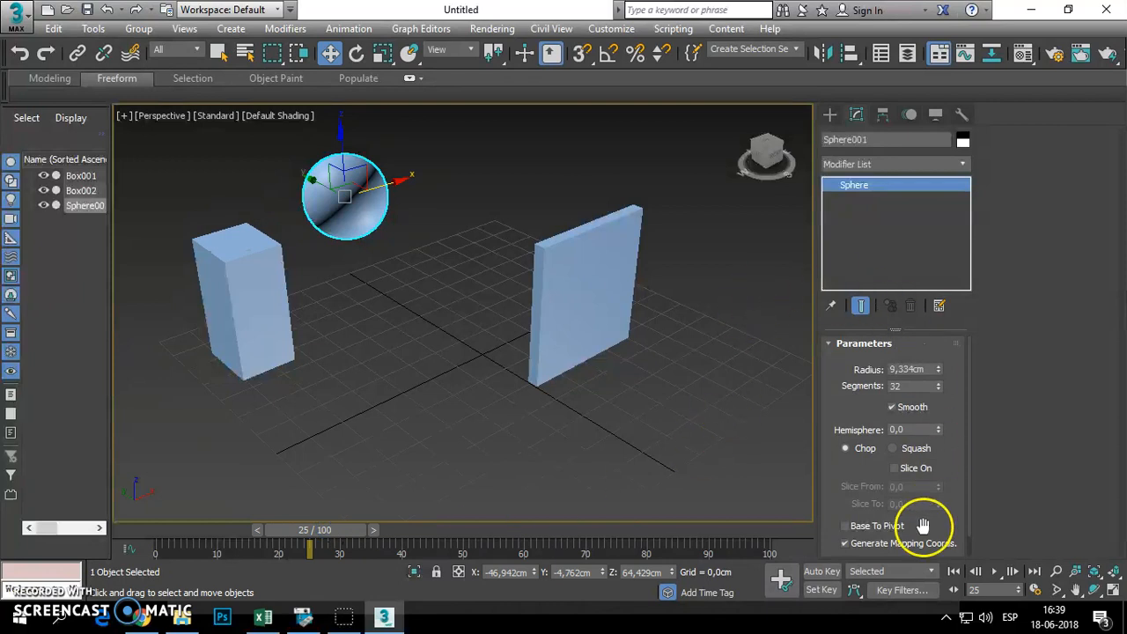
{"action": "left_click", "coordinate": [816, 572]}
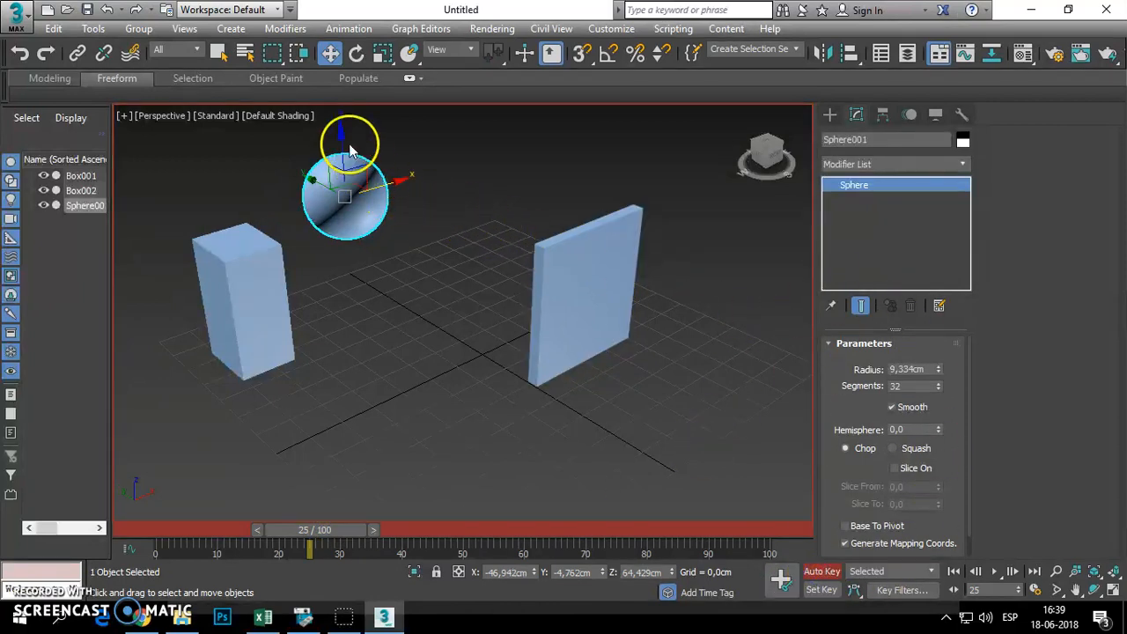
{"action": "left_click_drag", "start_coordinate": [345, 138], "coordinate": [339, 301]}
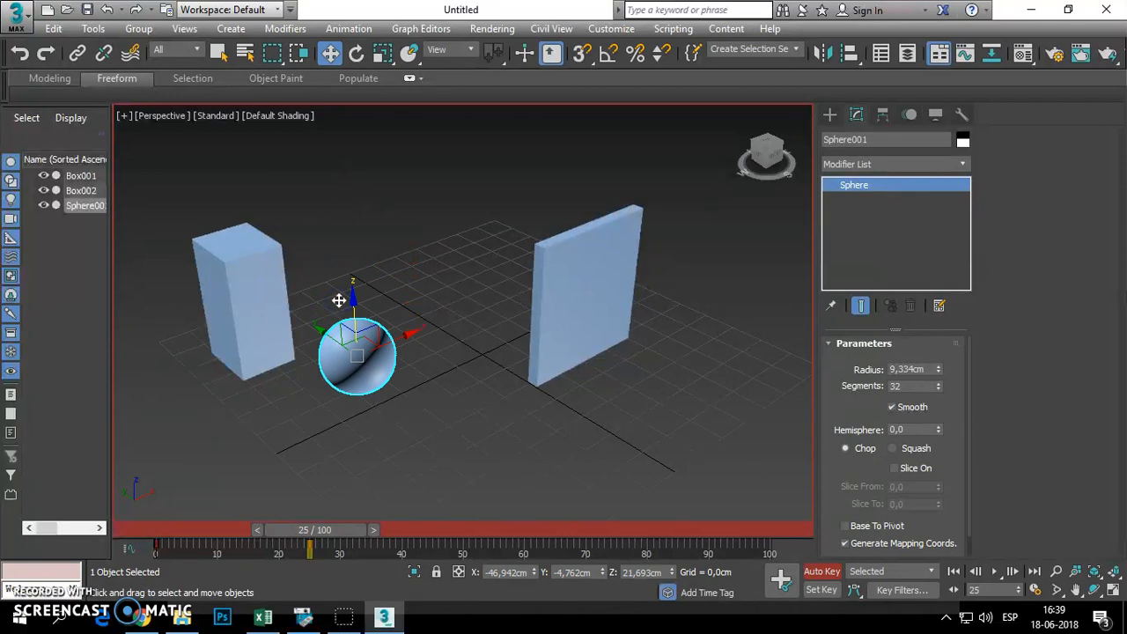
{"action": "key", "text": "l"}
{"action": "left_click_drag", "start_coordinate": [467, 209], "coordinate": [470, 227]}
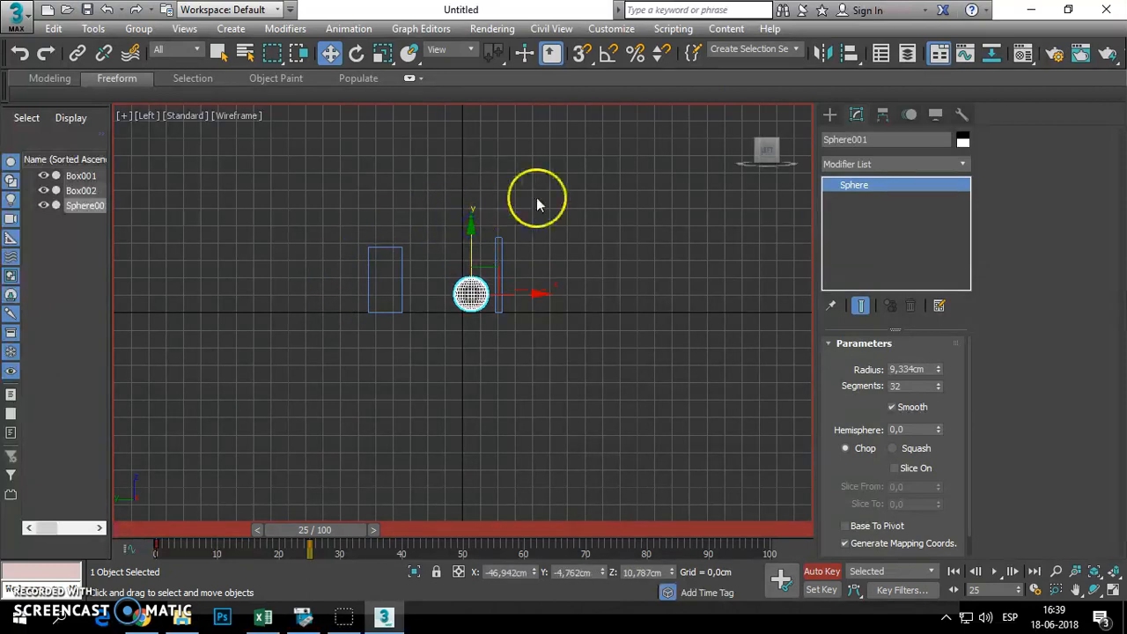
{"action": "key", "text": "p"}
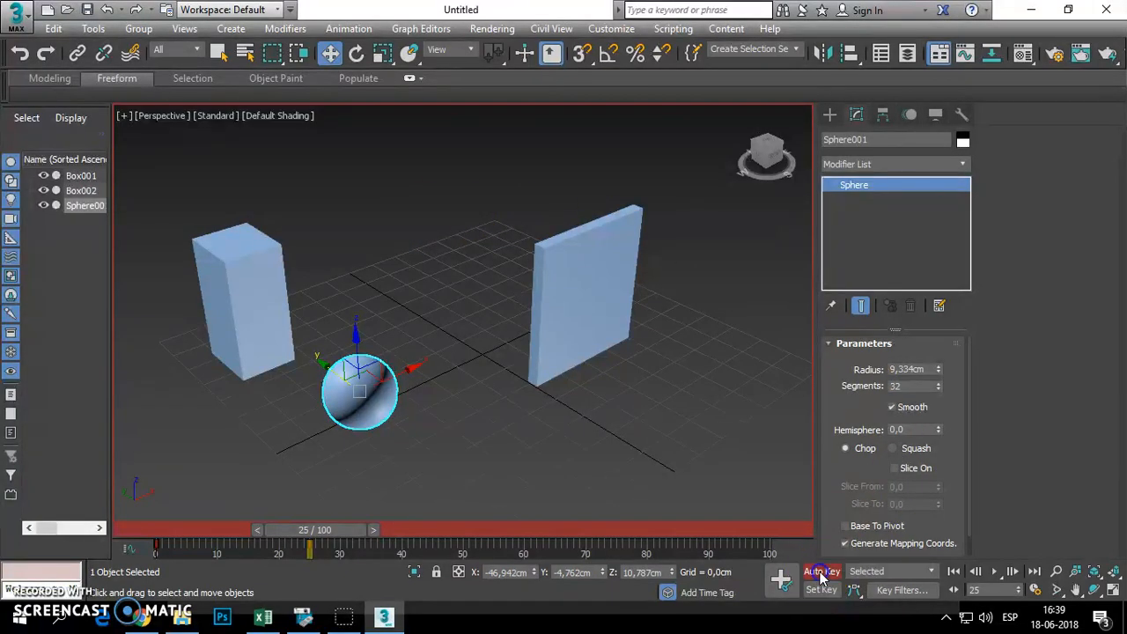
Try to raise the sphere about 29.7 cm along Z at frame 50 with Auto Key off, and go back to frame 25.
{"action": "left_click_drag", "start_coordinate": [328, 529], "coordinate": [478, 532]}
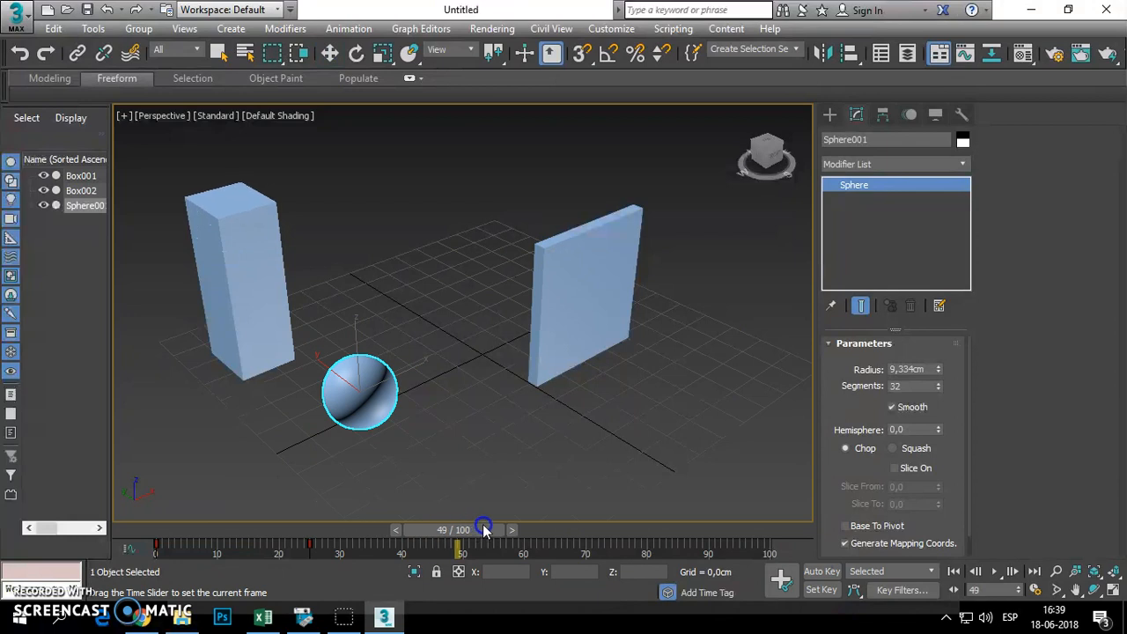
{"action": "key", "text": "w"}
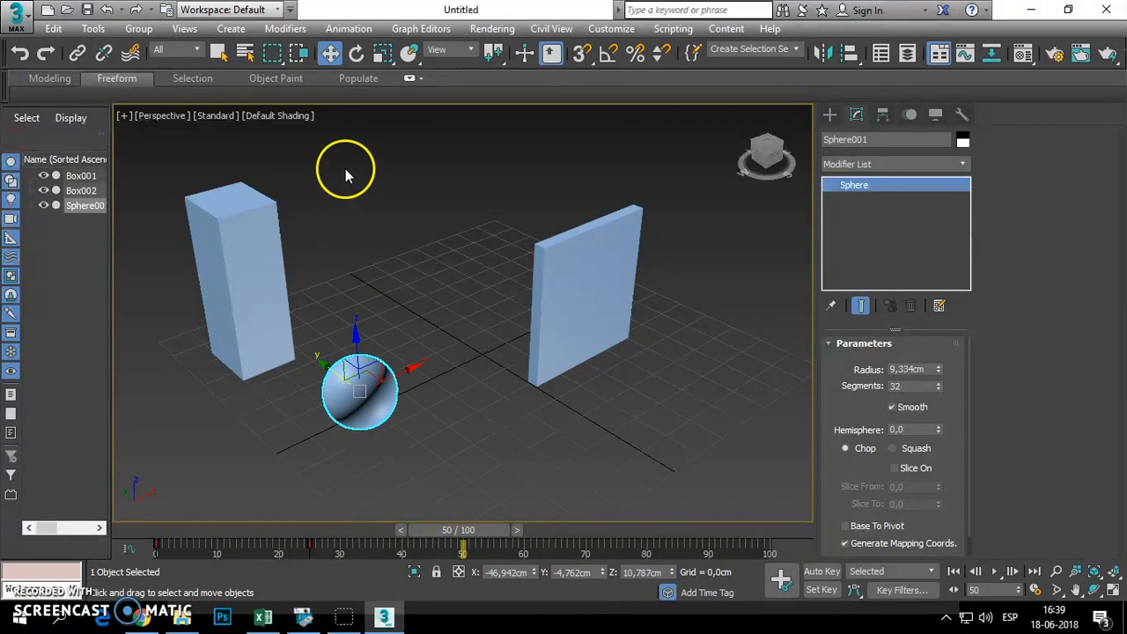
{"action": "left_click_drag", "start_coordinate": [353, 341], "coordinate": [356, 234]}
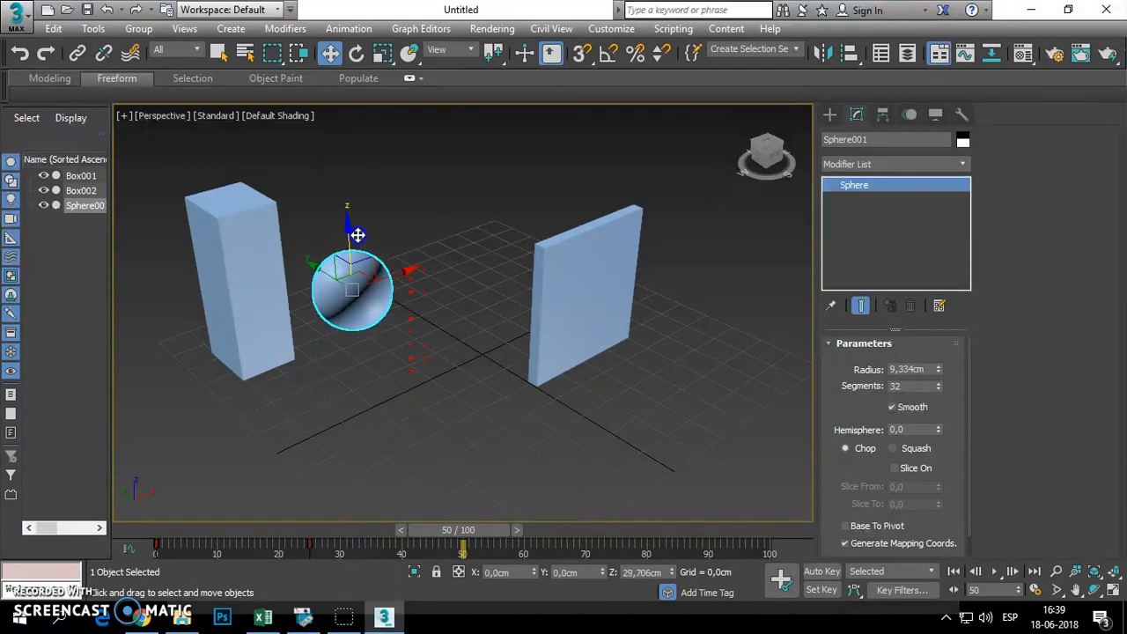
{"action": "mouse_move", "coordinate": [468, 530]}
{"action": "left_mouse_down"}
{"action": "mouse_move", "coordinate": [584, 532]}
{"action": "mouse_move", "coordinate": [479, 531]}
{"action": "left_mouse_up"}
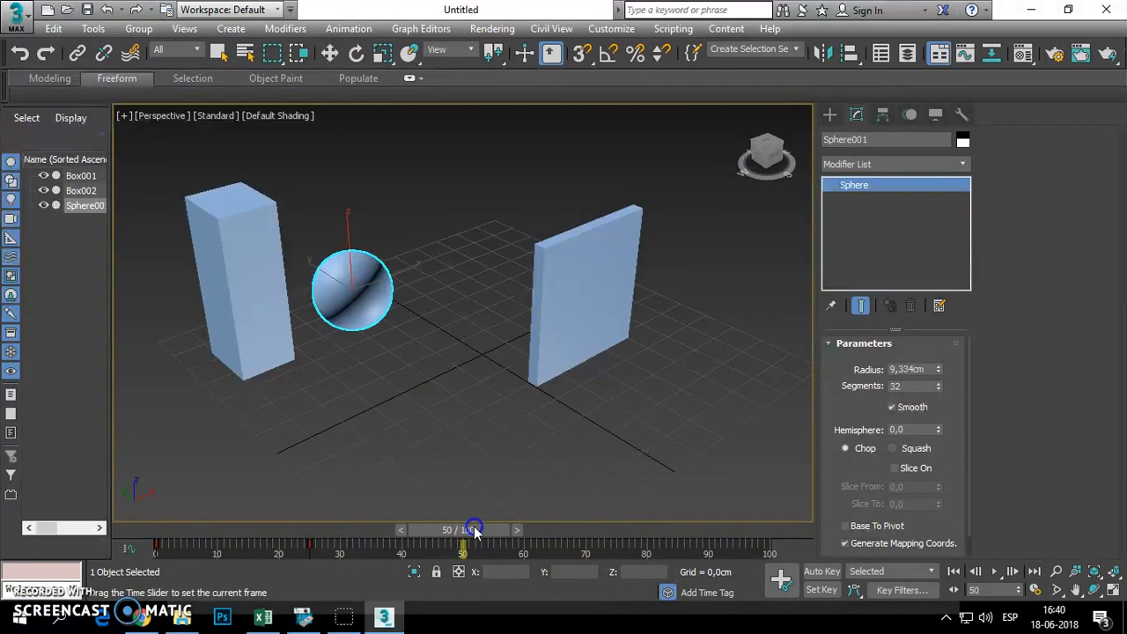
{"action": "left_click_drag", "start_coordinate": [476, 531], "coordinate": [331, 523]}
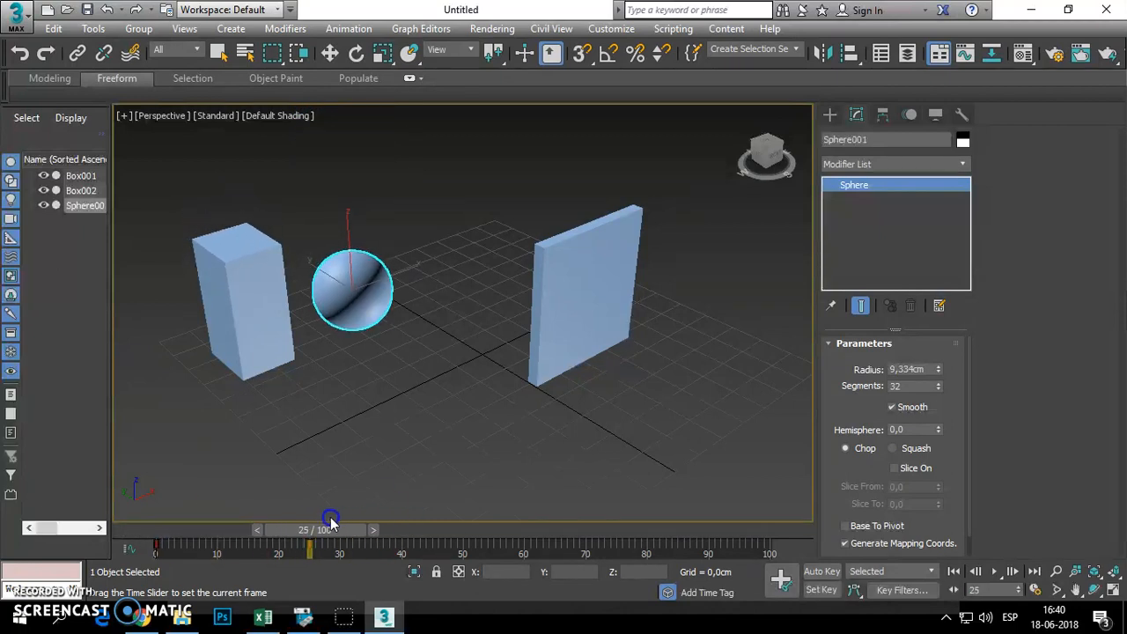
At frame 25, lower the sphere along Z to about 10.2 cm, checking its ground contact in the Left view.
{"action": "key", "text": "w"}
{"action": "left_click_drag", "start_coordinate": [344, 234], "coordinate": [352, 327]}
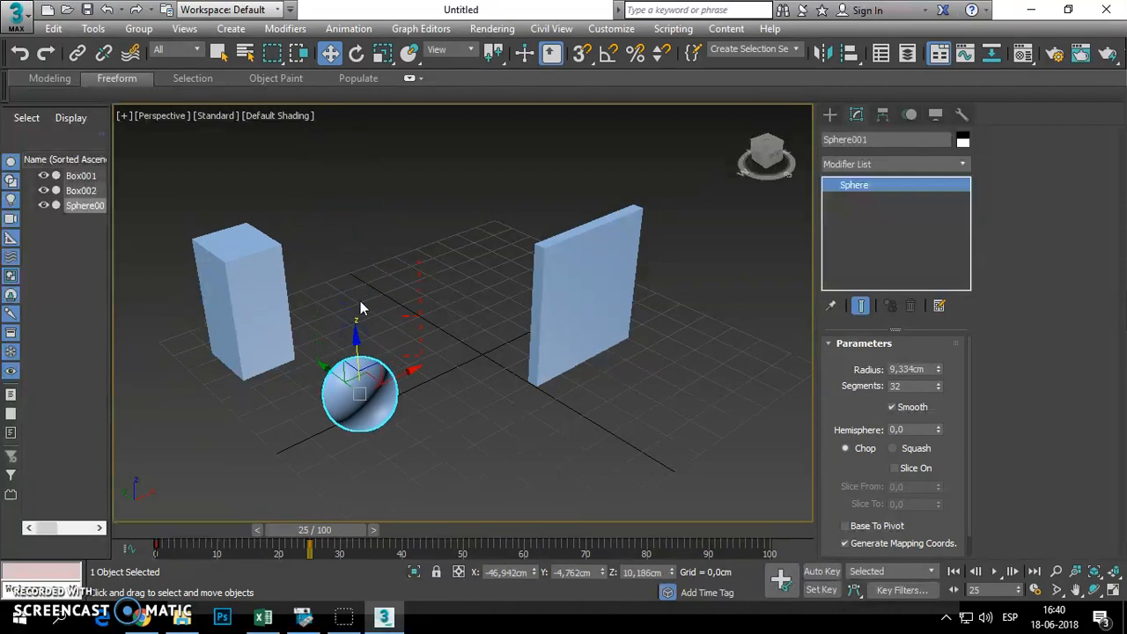
{"action": "key", "text": "l"}
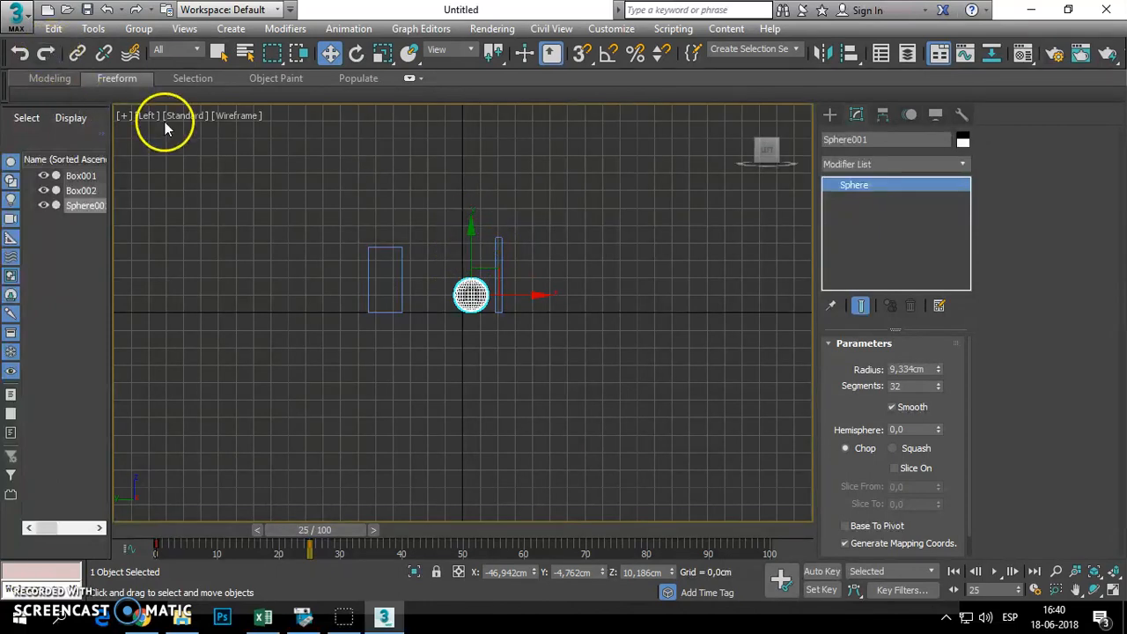
{"action": "key", "text": "p"}
At frame 50, raise the sphere along Z to about 37.7 cm with Auto Key on, and turn Auto Key off.
{"action": "left_click_drag", "start_coordinate": [327, 535], "coordinate": [473, 512]}
{"action": "key", "text": "w"}
{"action": "left_click", "coordinate": [821, 572]}
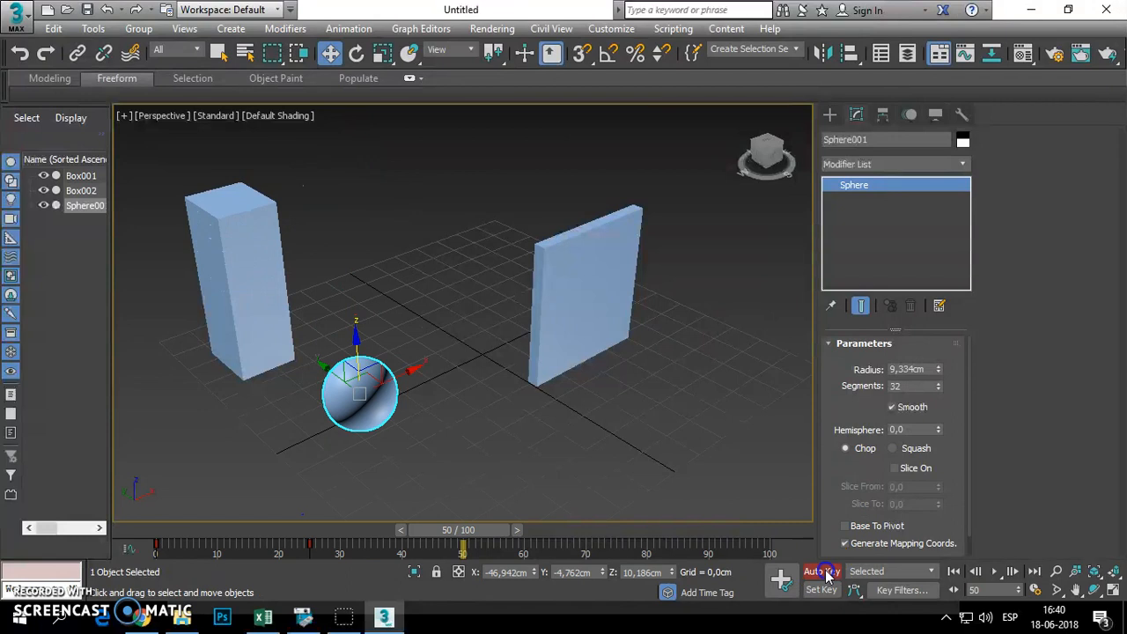
{"action": "left_click_drag", "start_coordinate": [356, 339], "coordinate": [353, 246]}
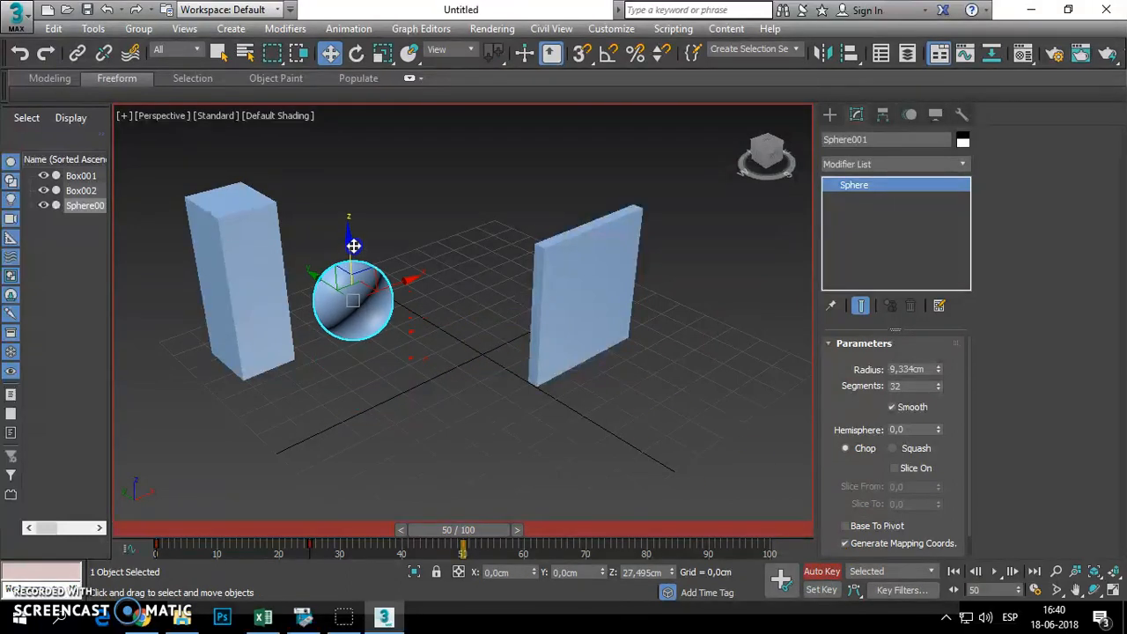
{"action": "left_click", "coordinate": [821, 571]}
Copy the sphere's ground-contact key from frame 25 to frame 75.
{"action": "left_click_drag", "start_coordinate": [483, 543], "coordinate": [633, 528]}
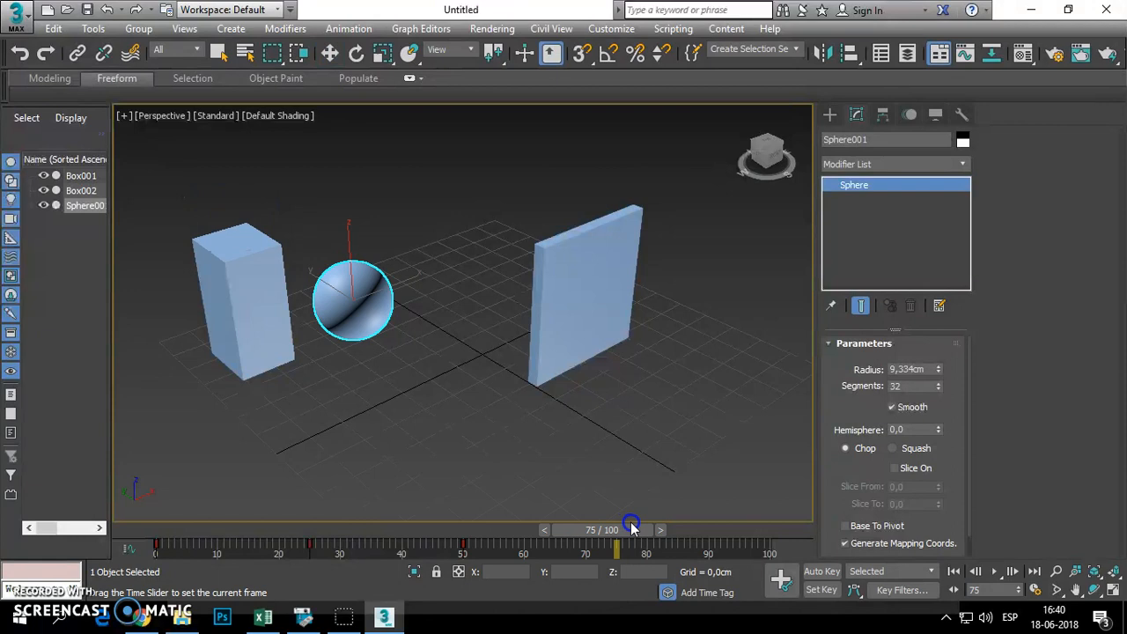
{"action": "key", "text": "w"}
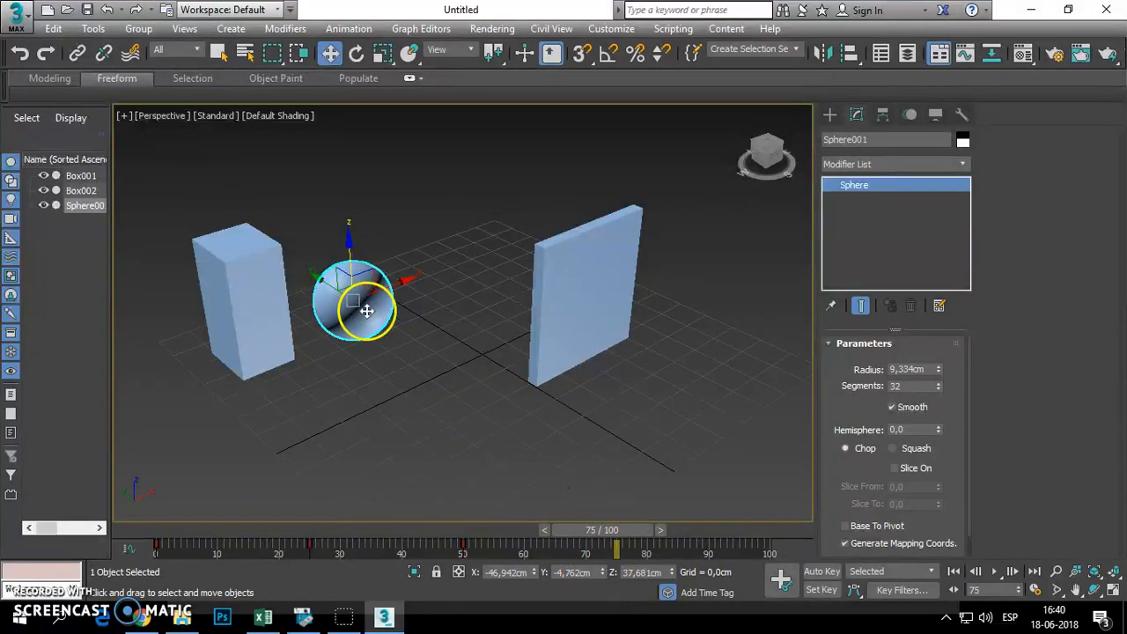
{"action": "left_click", "coordinate": [309, 542]}
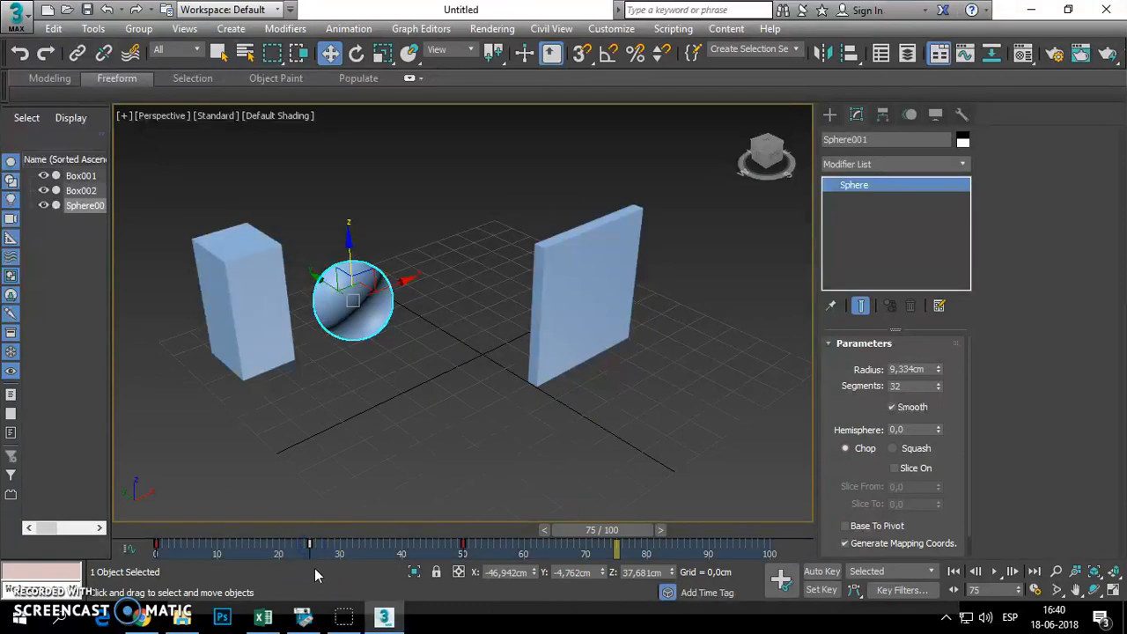
{"action": "left_click_drag", "start_coordinate": [309, 541], "coordinate": [691, 546], "text": "shift"}
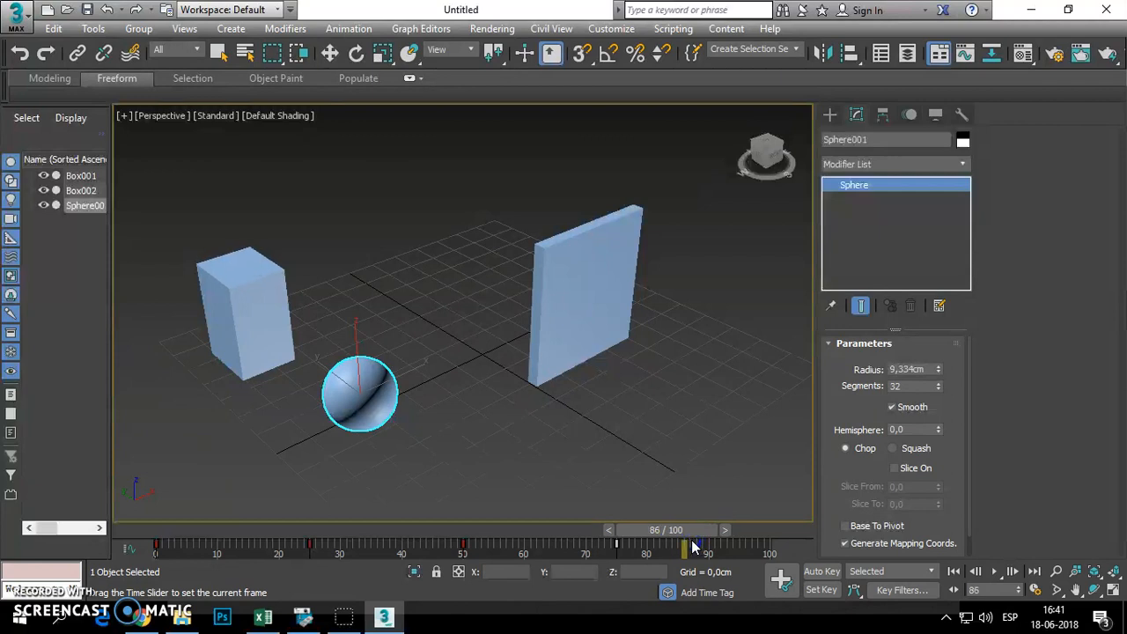
At frame 87, raise the sphere along Z to about 20 cm with Auto Key on, and turn Auto Key off.
{"action": "left_click_drag", "start_coordinate": [692, 546], "coordinate": [693, 547]}
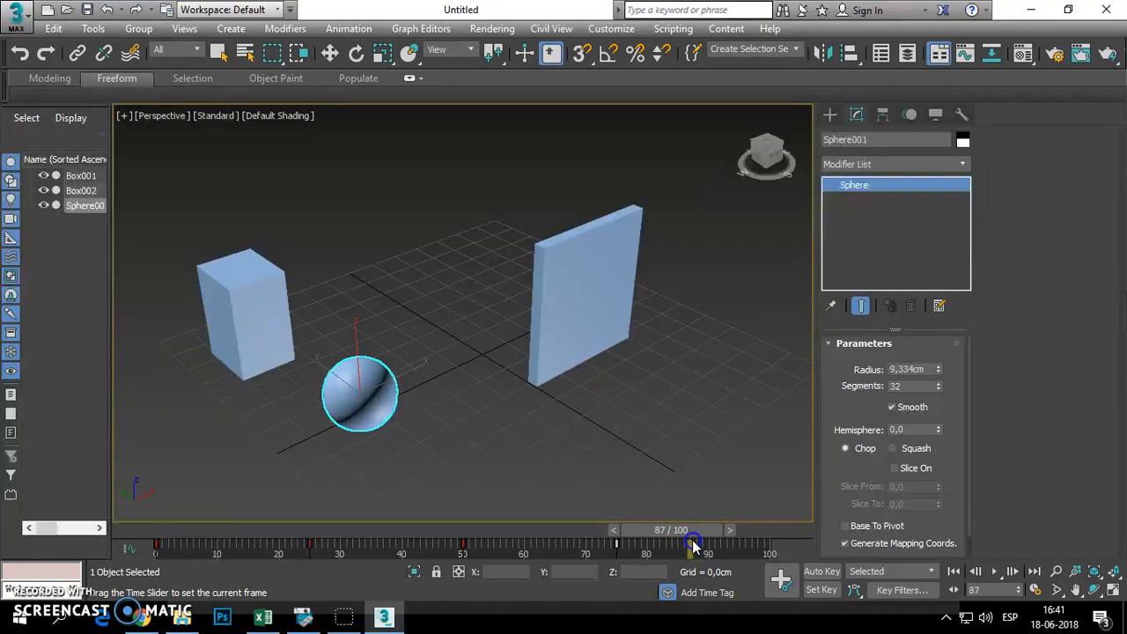
{"action": "key", "text": "w"}
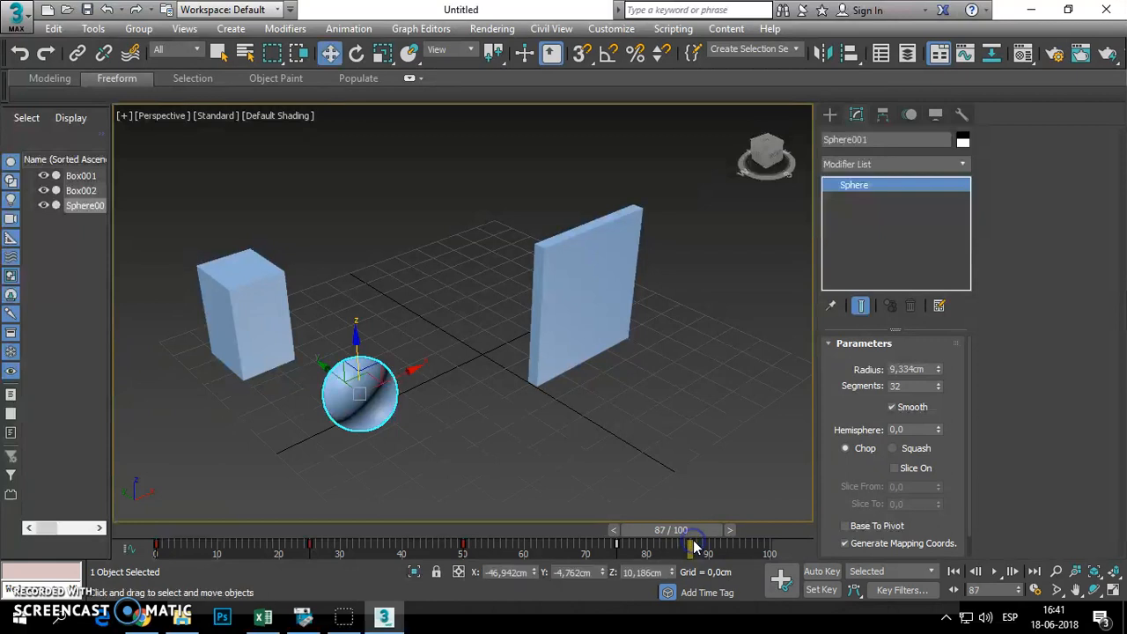
{"action": "left_click", "coordinate": [820, 573]}
{"action": "left_click_drag", "start_coordinate": [357, 347], "coordinate": [358, 313]}
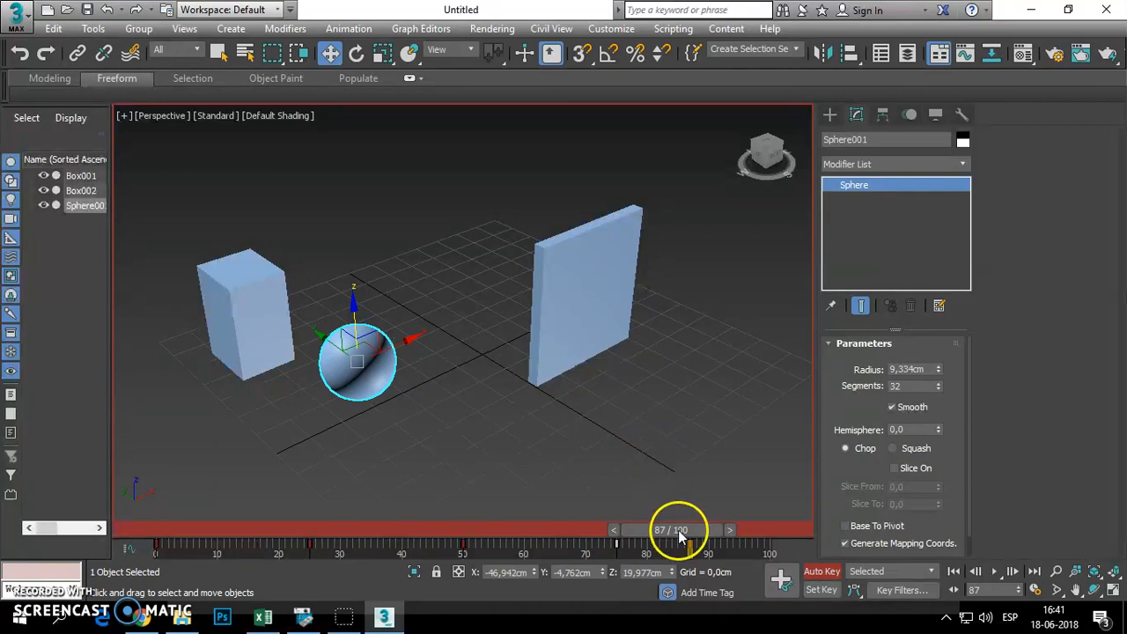
{"action": "left_click", "coordinate": [821, 572]}
Copy the sphere's ground-contact key from frame 25 to frame 100.
{"action": "left_click_drag", "start_coordinate": [707, 532], "coordinate": [788, 531]}
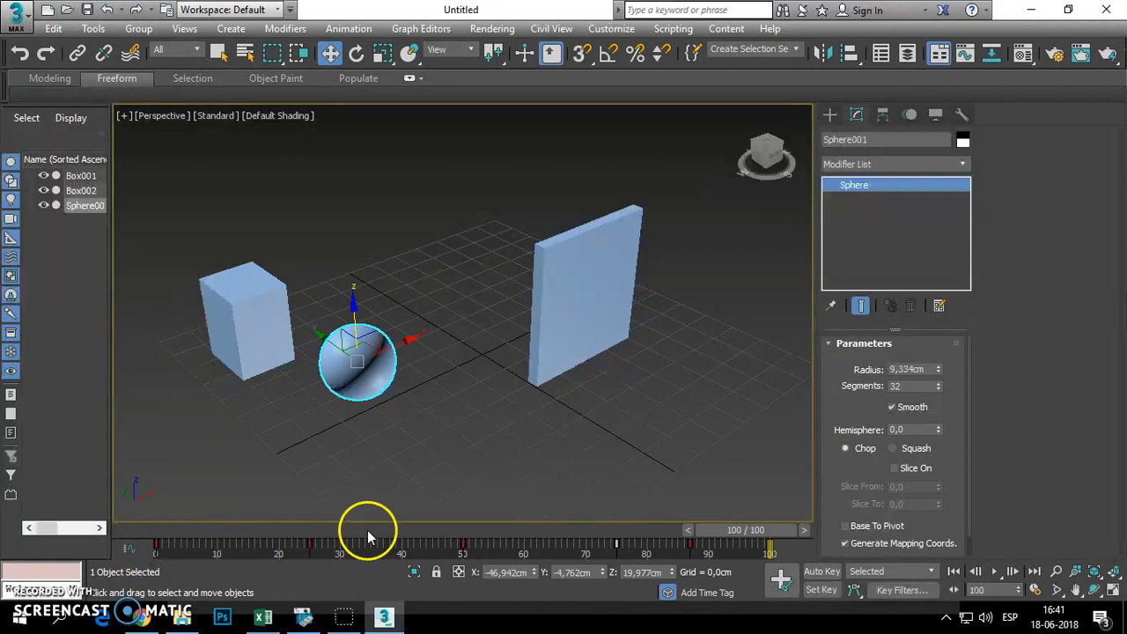
{"action": "left_click", "coordinate": [310, 544]}
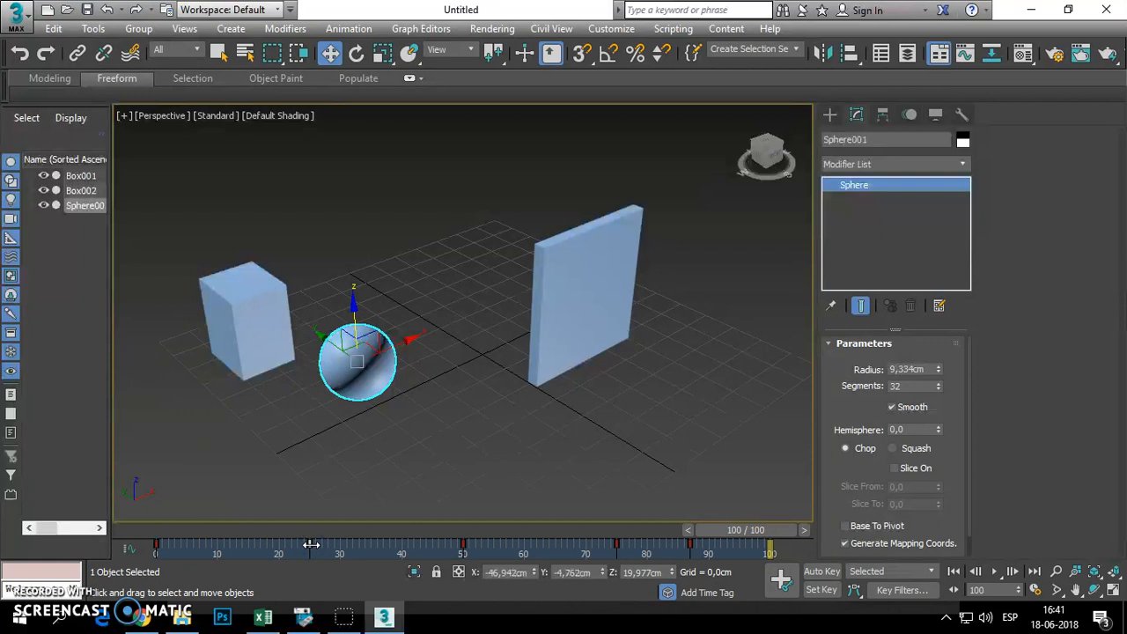
{"action": "left_click_drag", "start_coordinate": [311, 544], "coordinate": [769, 553], "text": "shift"}
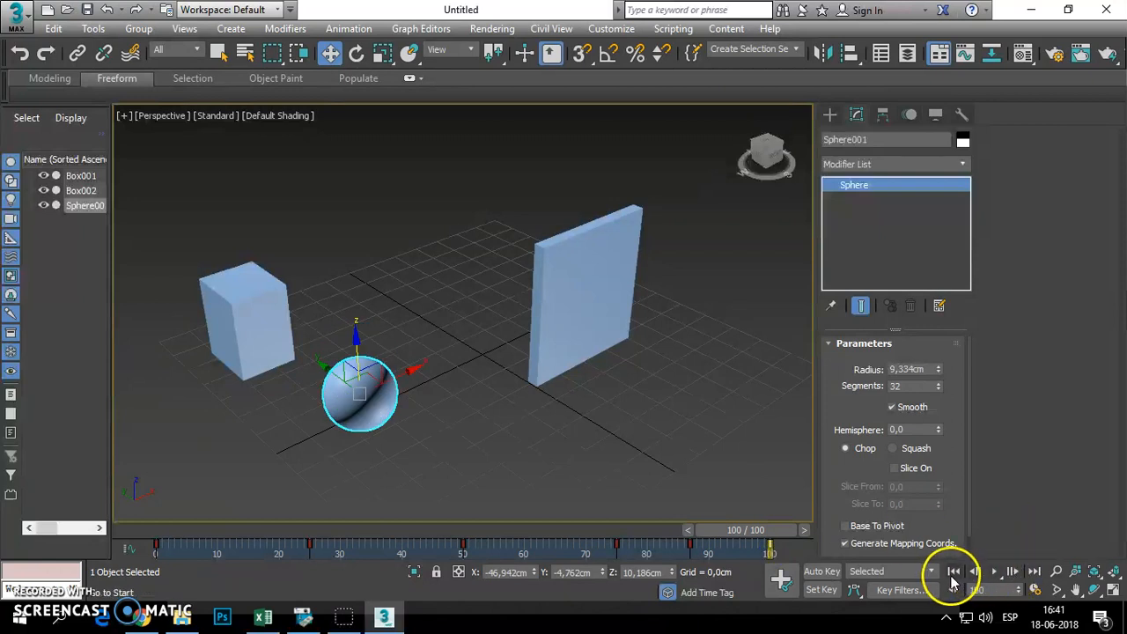
Play the sphere's complete bounce animation from the first frame, stop playback, and rewind to frame 0.
{"action": "left_click", "coordinate": [952, 572]}
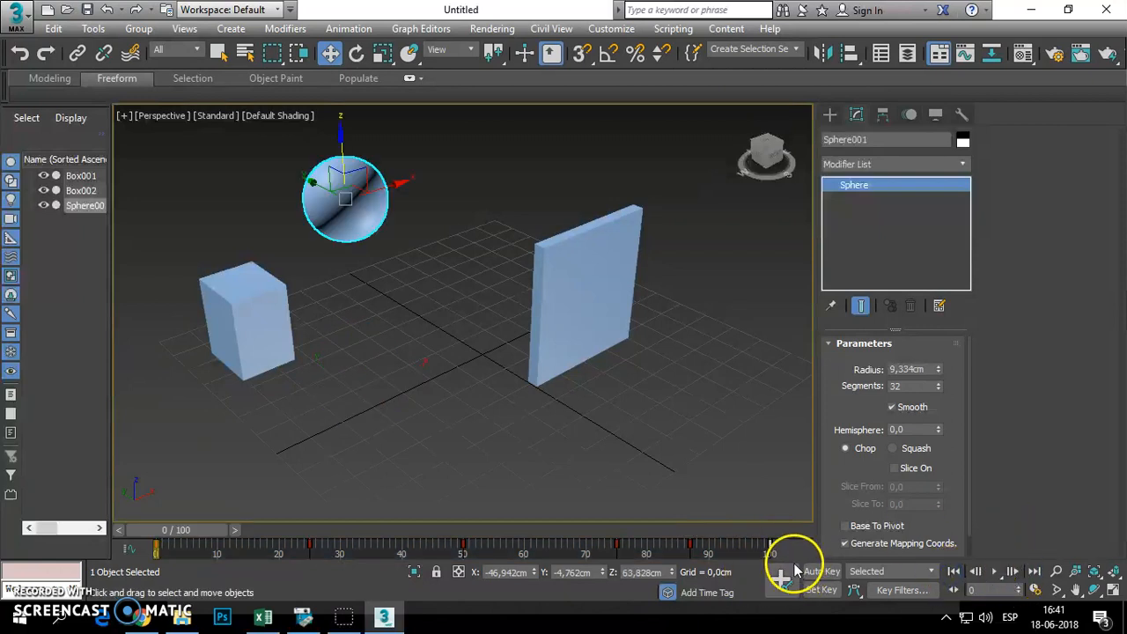
{"action": "left_click", "coordinate": [992, 571]}
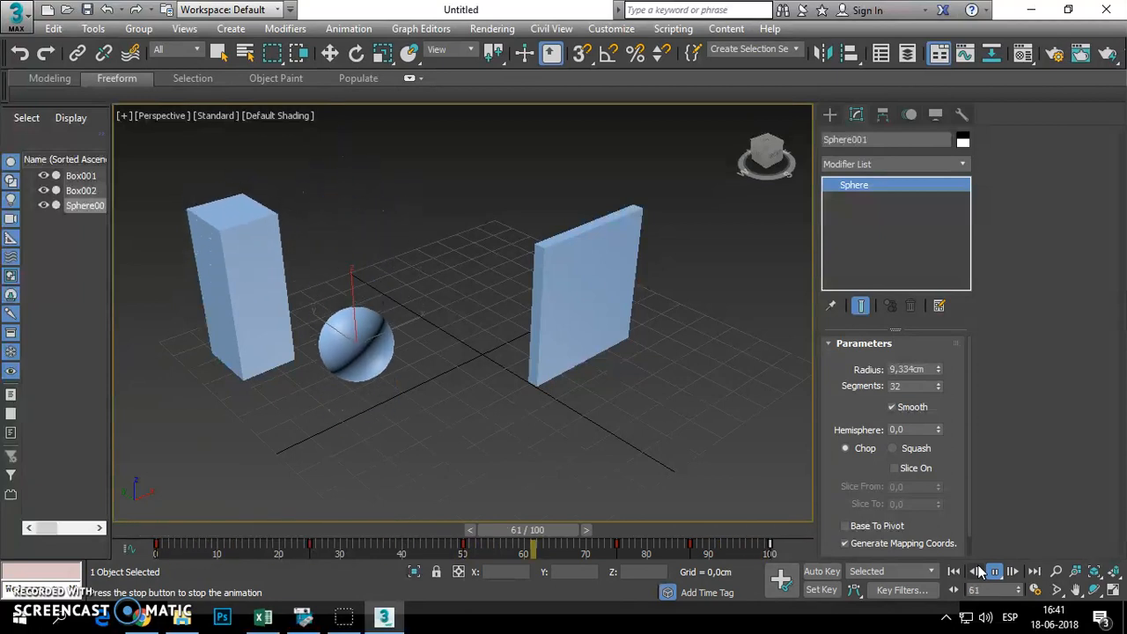
{"action": "left_click", "coordinate": [974, 573]}
{"action": "left_click", "coordinate": [953, 573]}
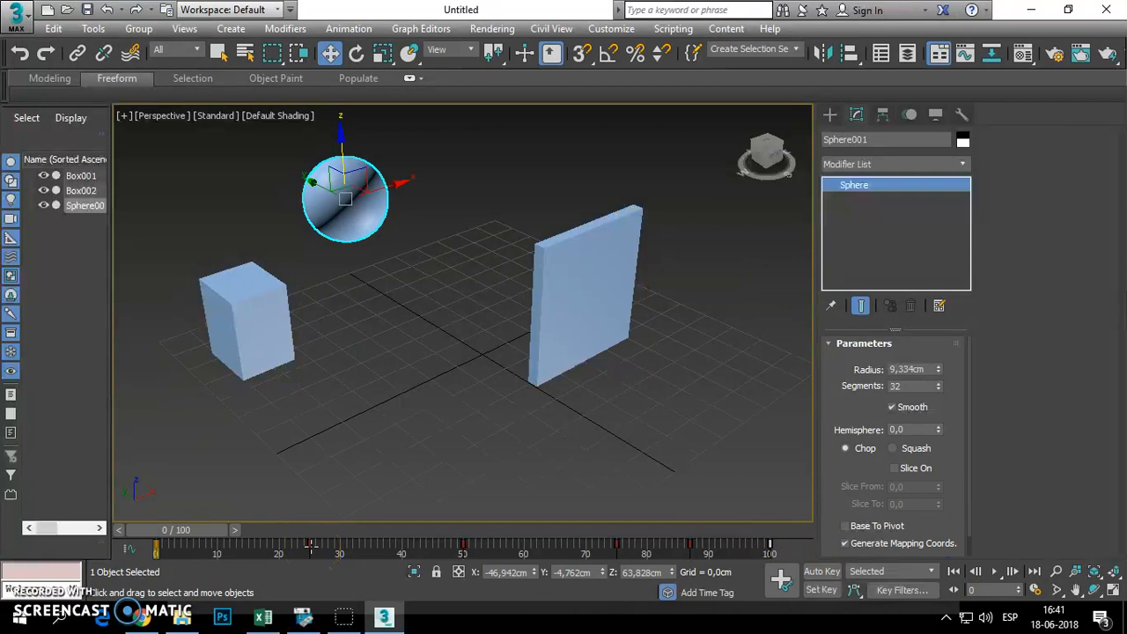
Examine the sphere's keys on the timeline by selecting the frame 50 key, deselecting the sphere and selecting it again.
{"action": "left_click", "coordinate": [462, 543]}
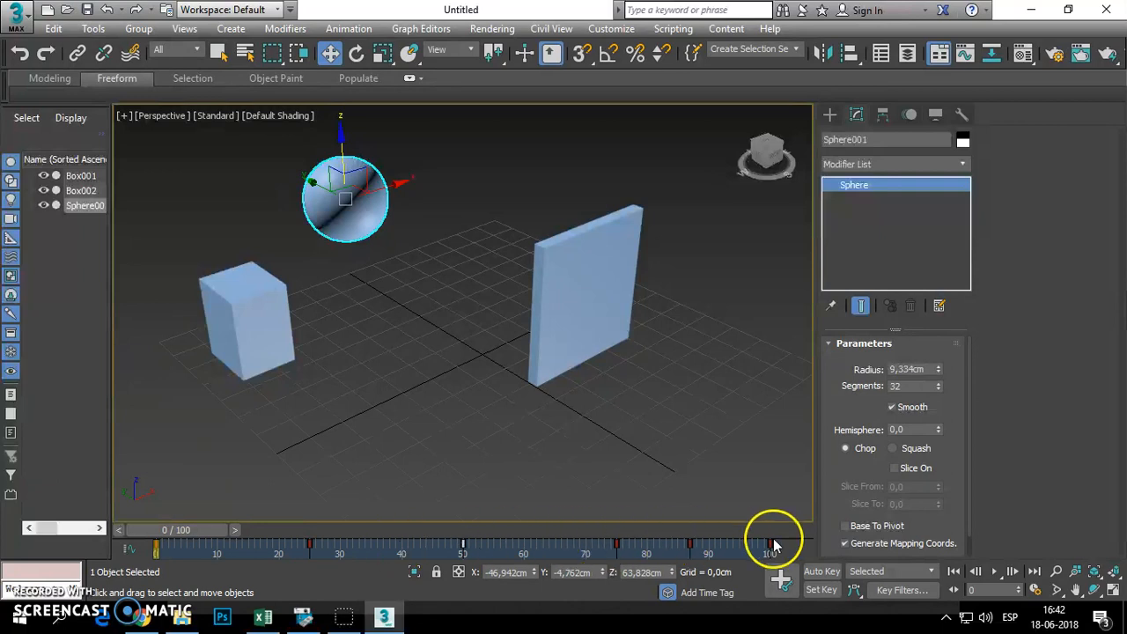
{"action": "left_click", "coordinate": [543, 491]}
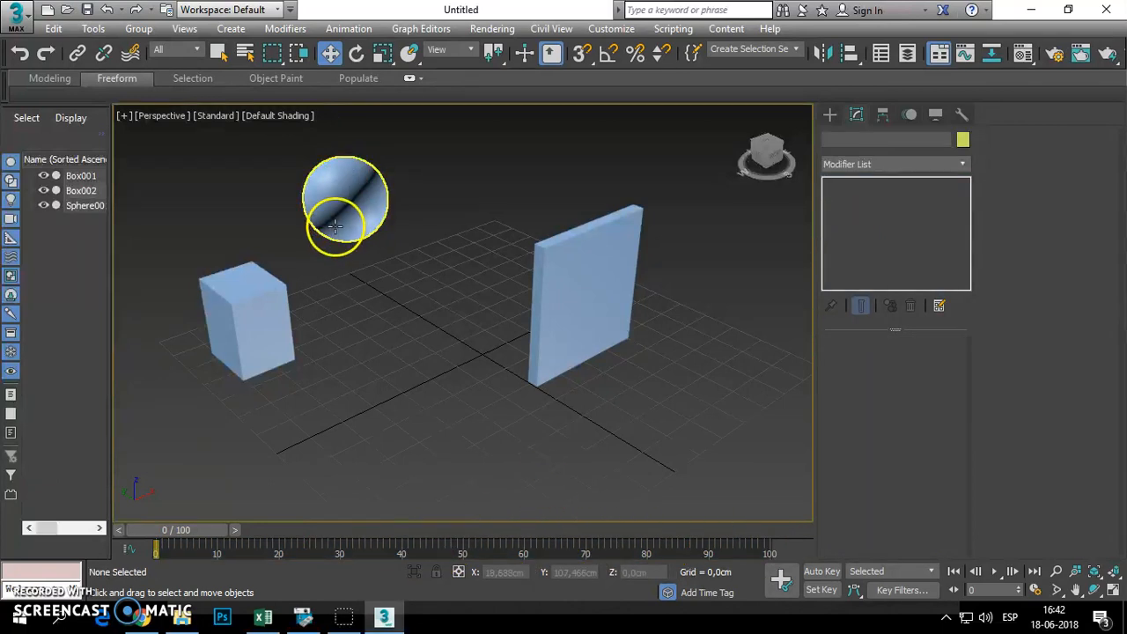
{"action": "left_click", "coordinate": [334, 226]}
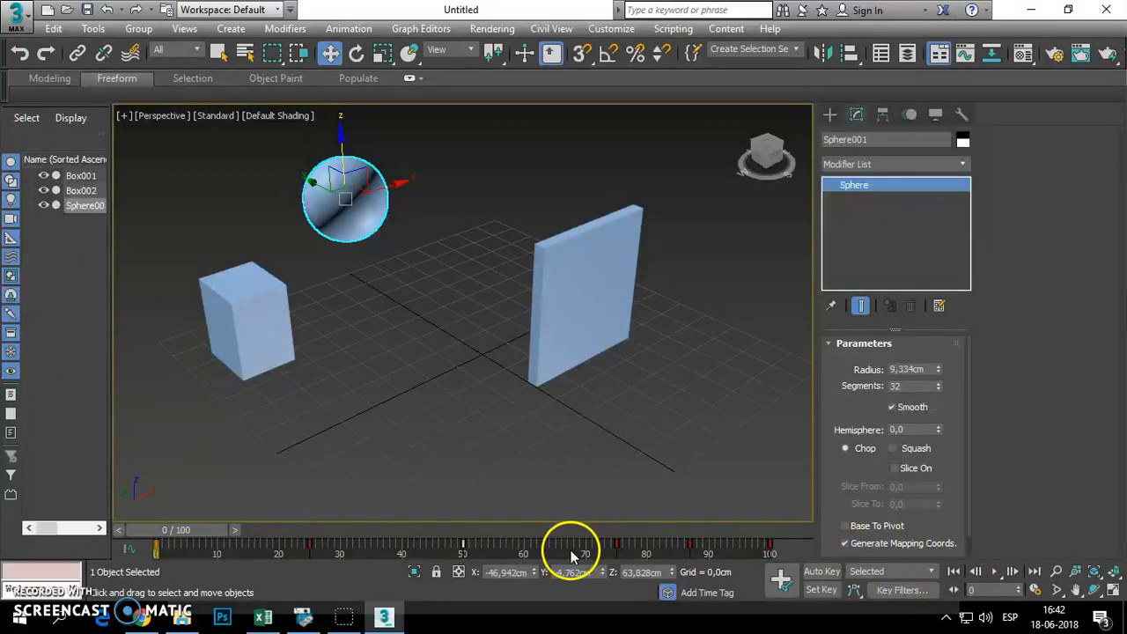
At frame 50, move the sphere along X to about -2.5 cm with Auto Key on, and turn Auto Key off.
{"action": "left_click_drag", "start_coordinate": [176, 532], "coordinate": [458, 543]}
{"action": "key", "text": "w"}
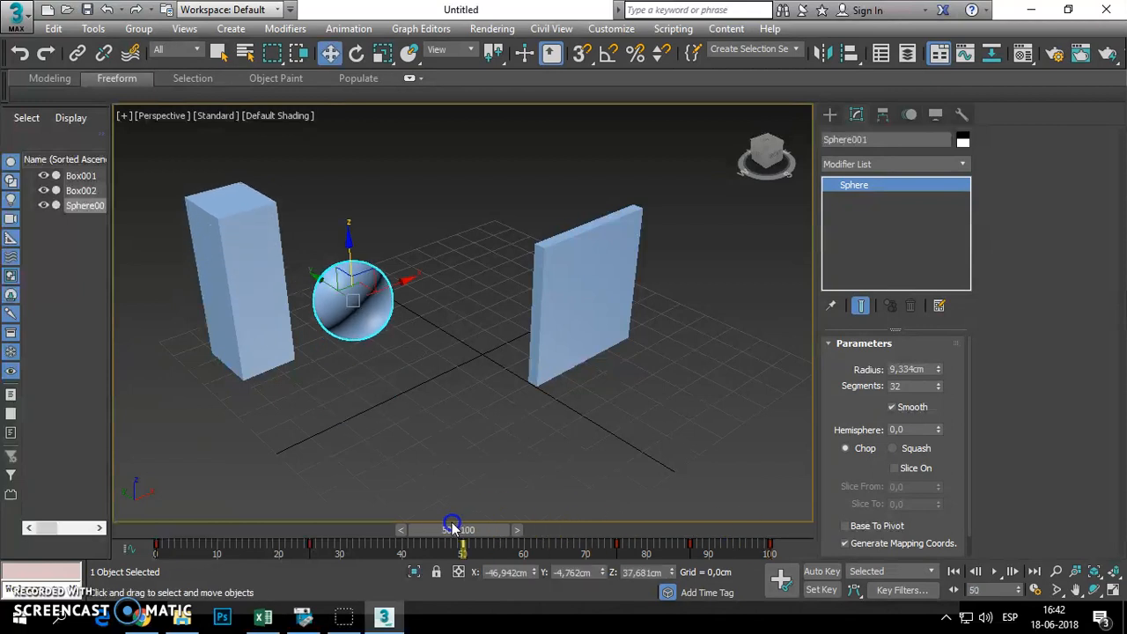
{"action": "left_click", "coordinate": [819, 572]}
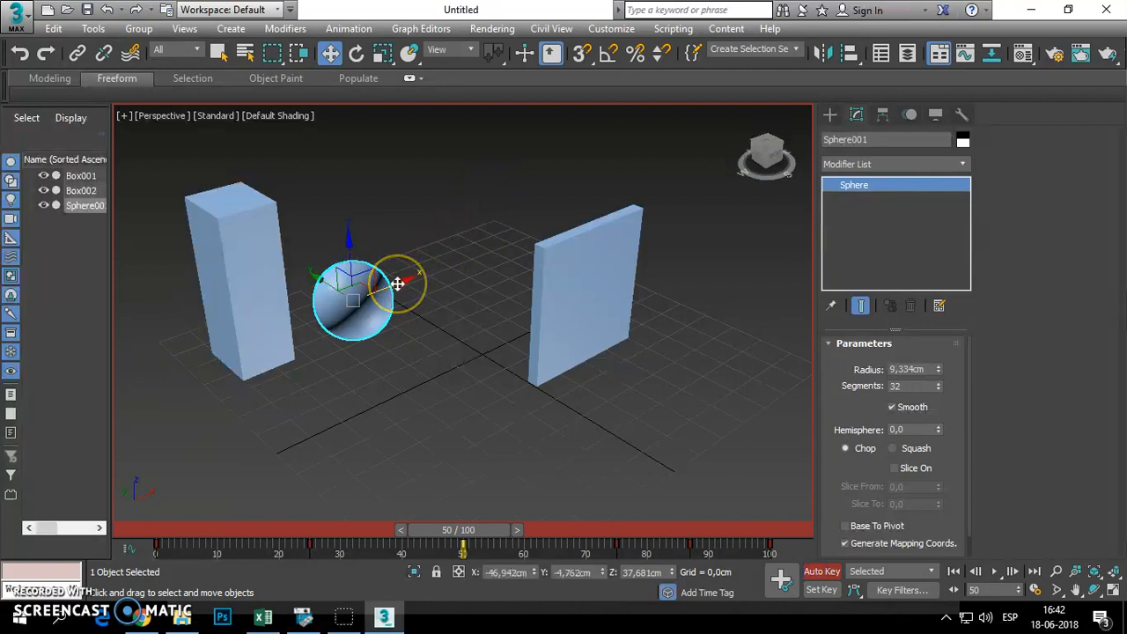
{"action": "left_click_drag", "start_coordinate": [398, 284], "coordinate": [532, 246]}
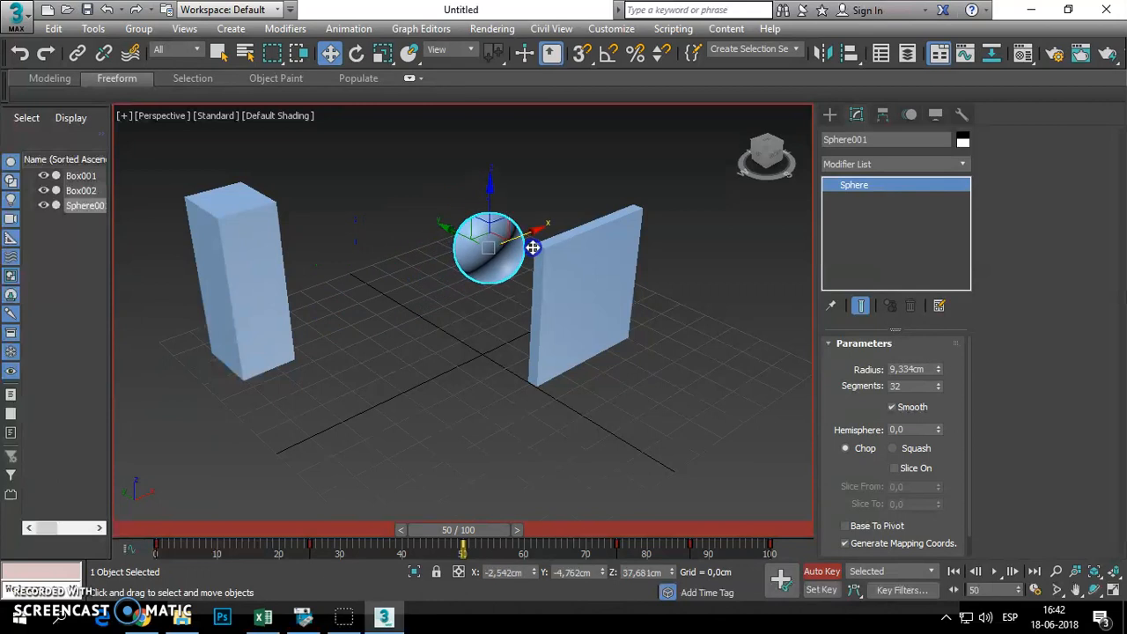
{"action": "left_click", "coordinate": [823, 572]}
Review the sphere's sideways bounce by going to frame 100, playing the animation, and rewinding to frame 0.
{"action": "left_click_drag", "start_coordinate": [478, 532], "coordinate": [786, 530]}
{"action": "key", "text": "w"}
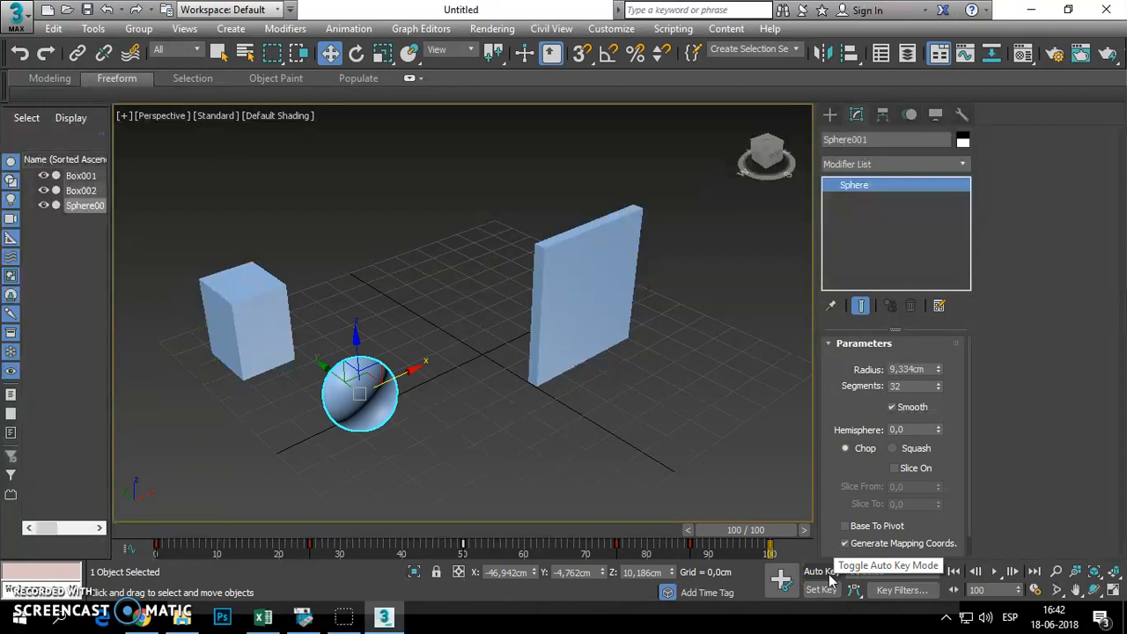
{"action": "left_click", "coordinate": [717, 471]}
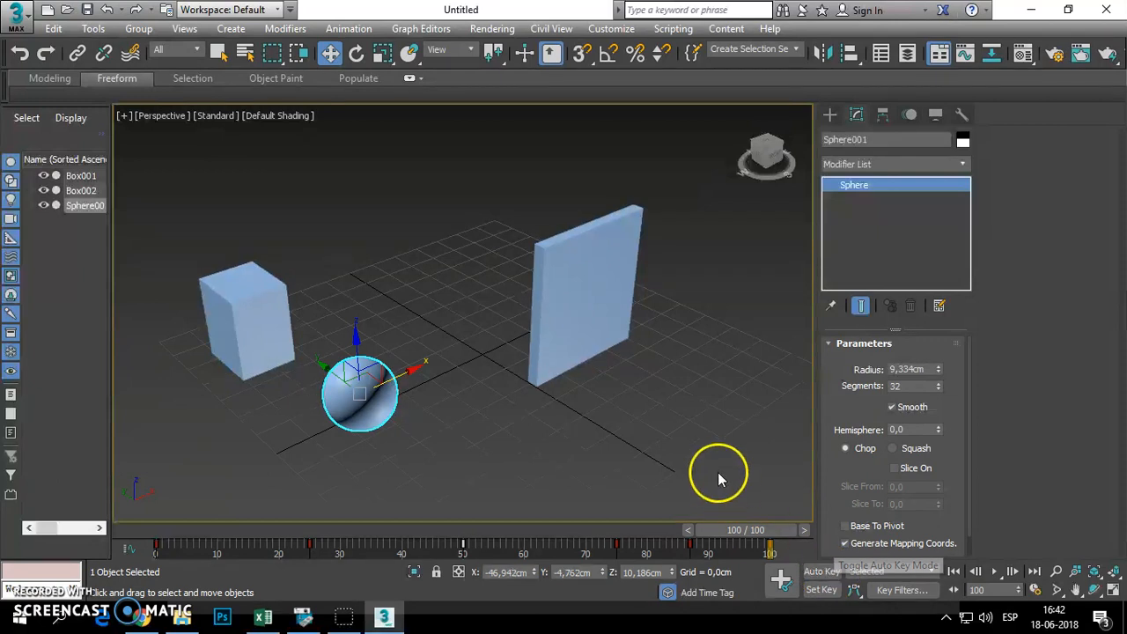
{"action": "left_click", "coordinate": [352, 385]}
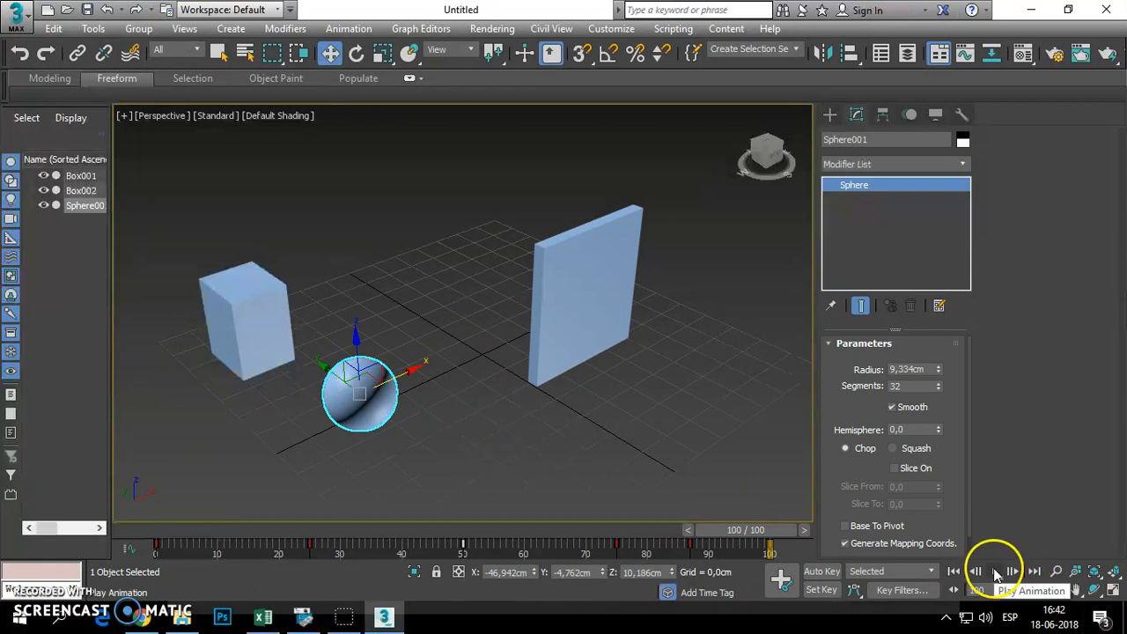
{"action": "left_click", "coordinate": [994, 573]}
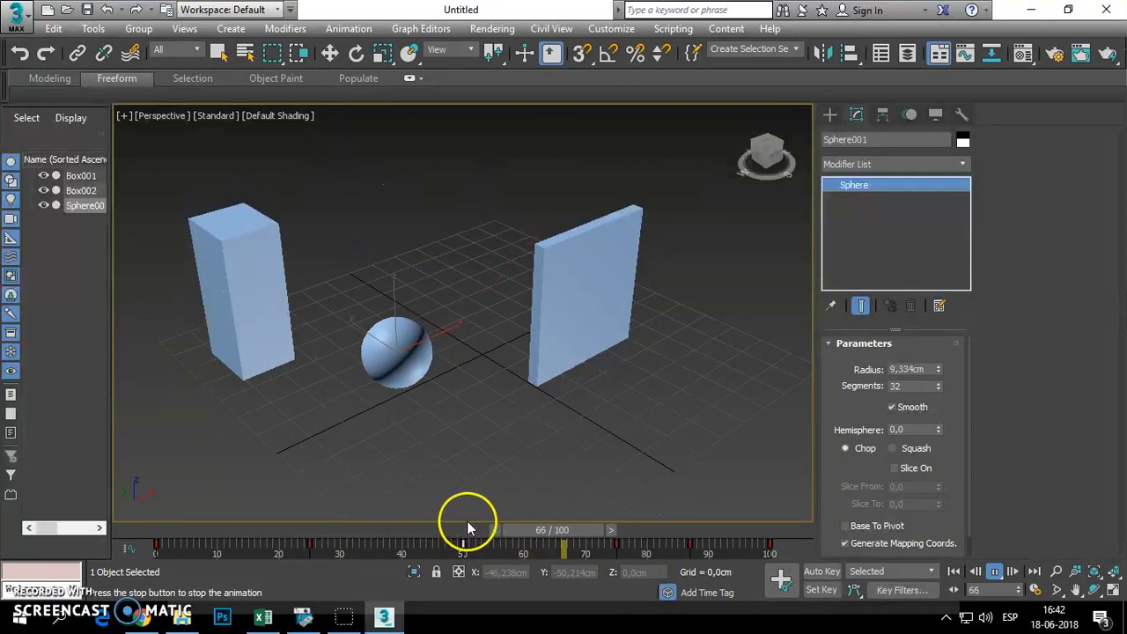
{"action": "left_click", "coordinate": [955, 571]}
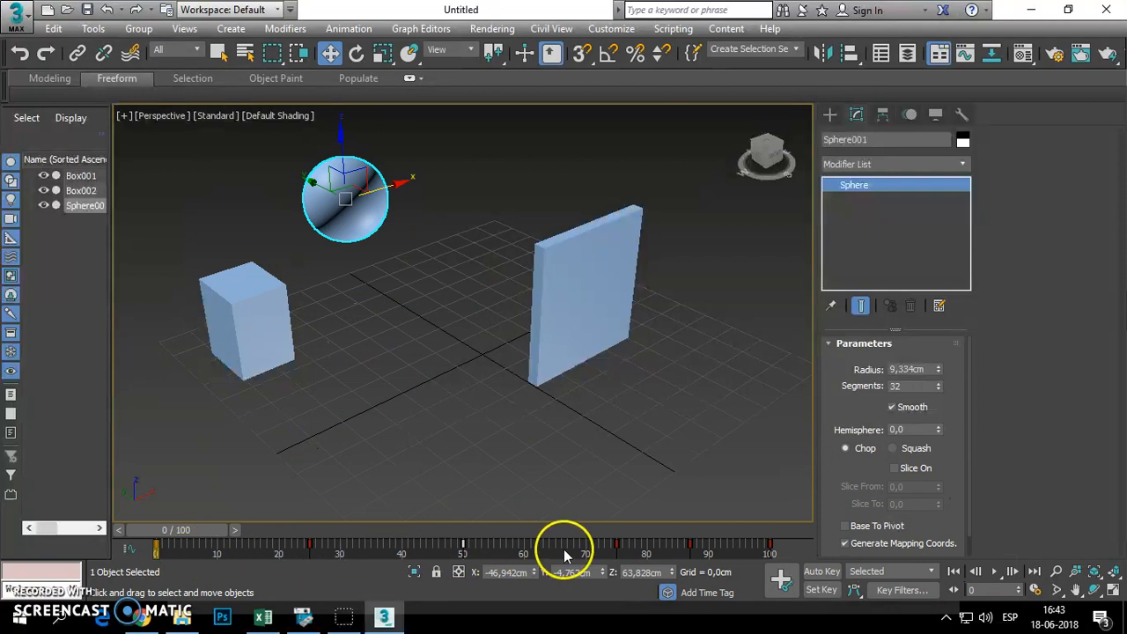
Open the Curve Editor for the sphere and enlarge its window to show the X, Y and Z Position curves.
{"action": "left_click", "coordinate": [365, 304]}
{"action": "left_click", "coordinate": [346, 188]}
{"action": "left_click", "coordinate": [963, 55]}
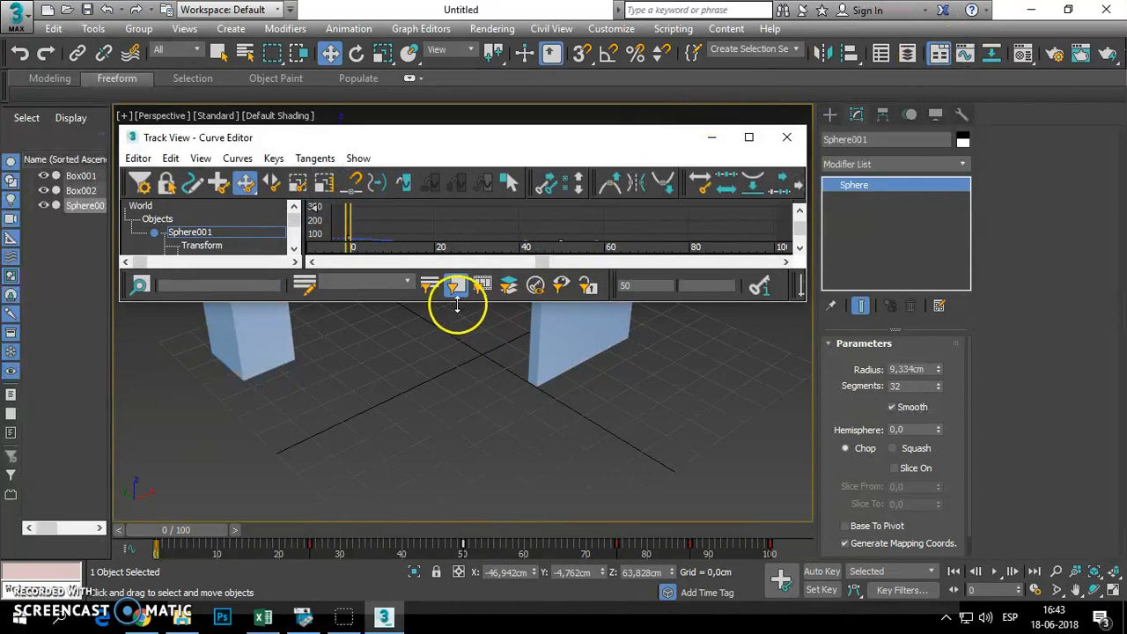
{"action": "left_click_drag", "start_coordinate": [457, 304], "coordinate": [456, 560]}
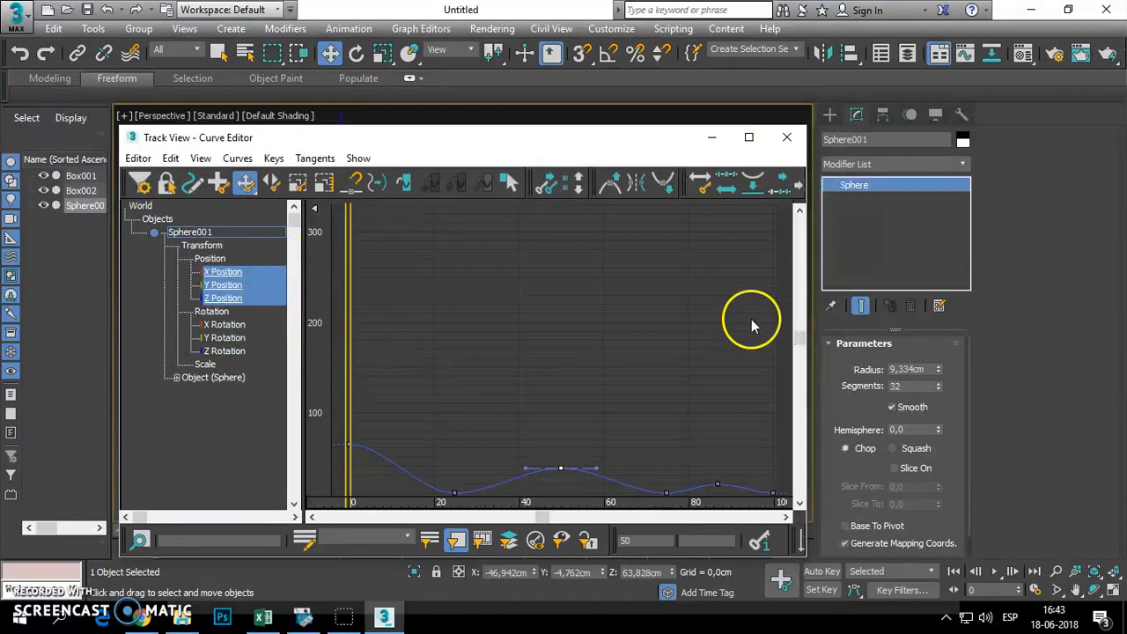
{"action": "left_click_drag", "start_coordinate": [796, 341], "coordinate": [795, 405]}
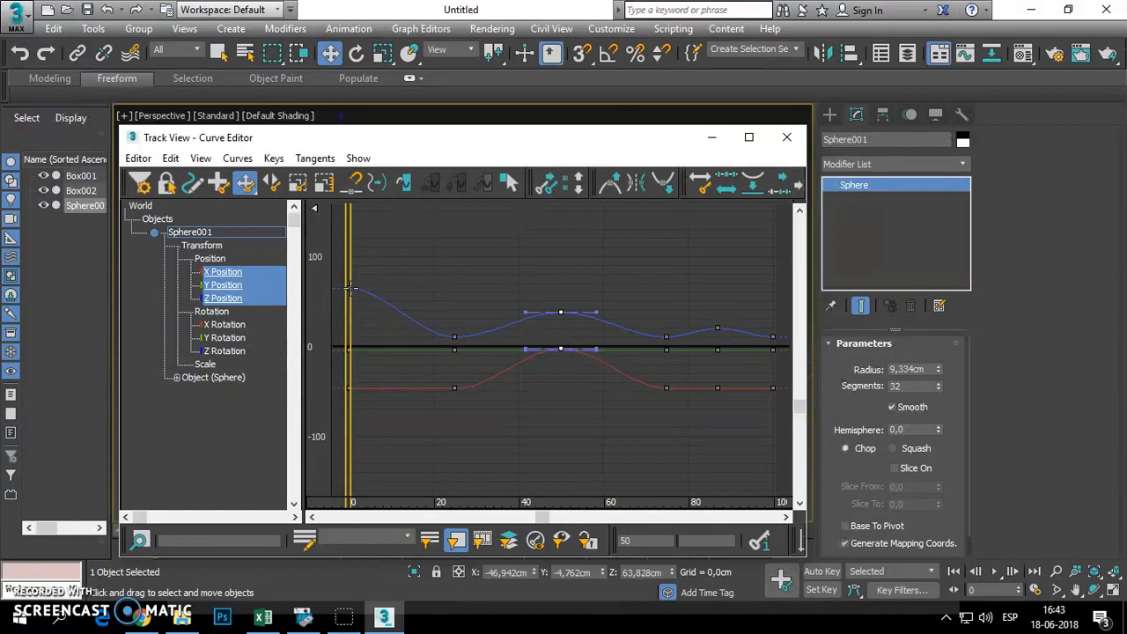
Delete the keys at frames 25, 75 and 87 from the sphere's X Position curve, and close the Curve Editor.
{"action": "left_click", "coordinate": [454, 338]}
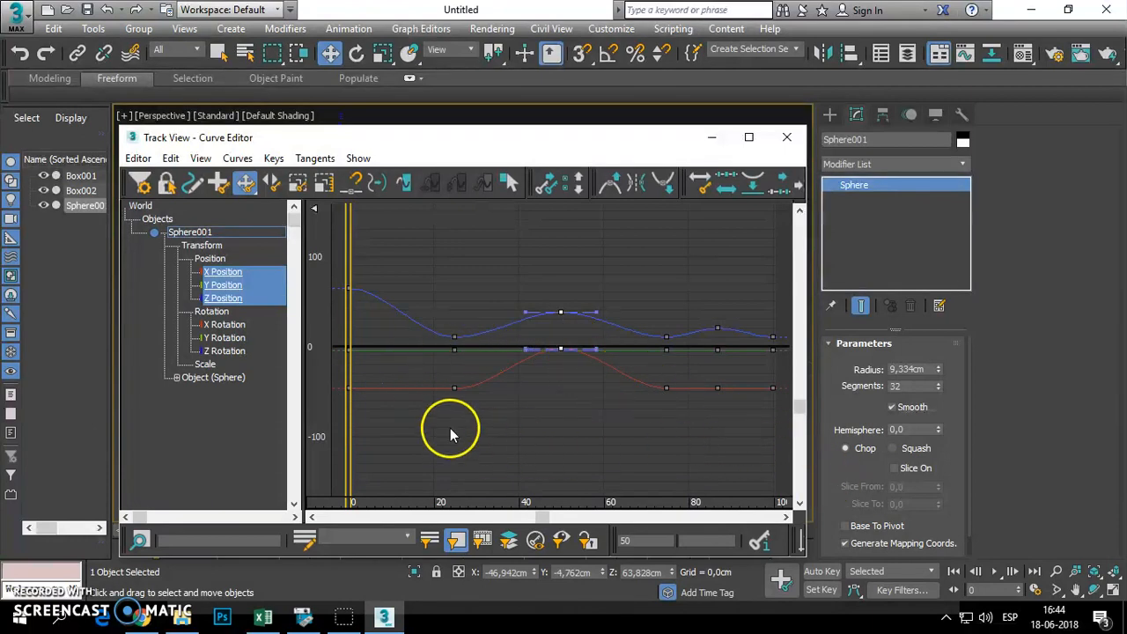
{"action": "left_click", "coordinate": [451, 387]}
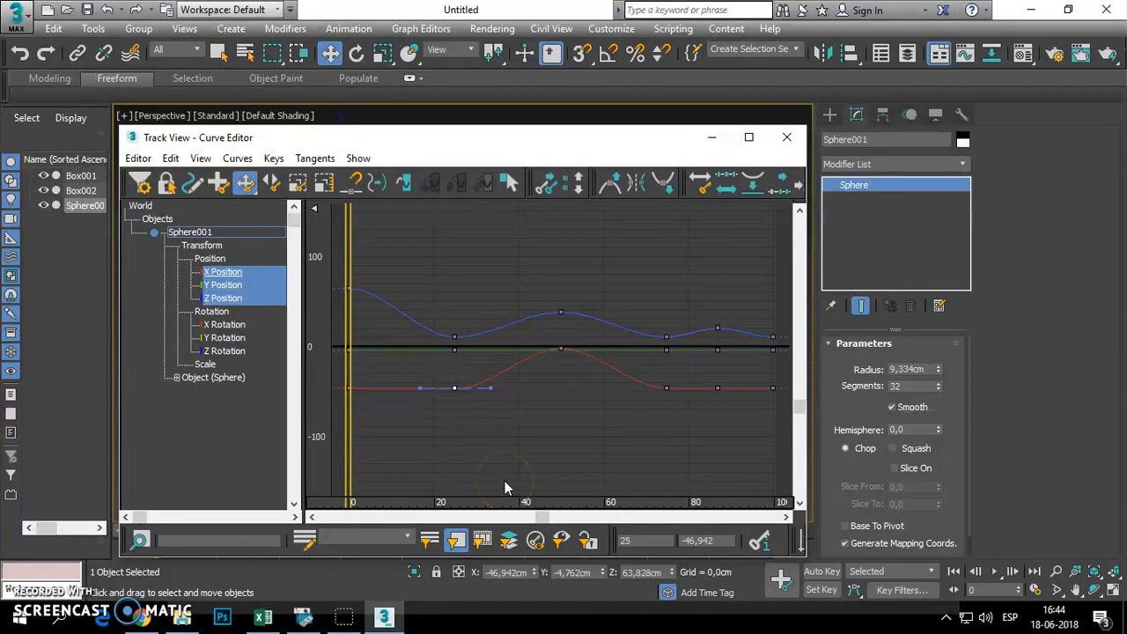
{"action": "key", "text": "Delete"}
{"action": "left_click", "coordinate": [665, 389]}
{"action": "key", "text": "Delete"}
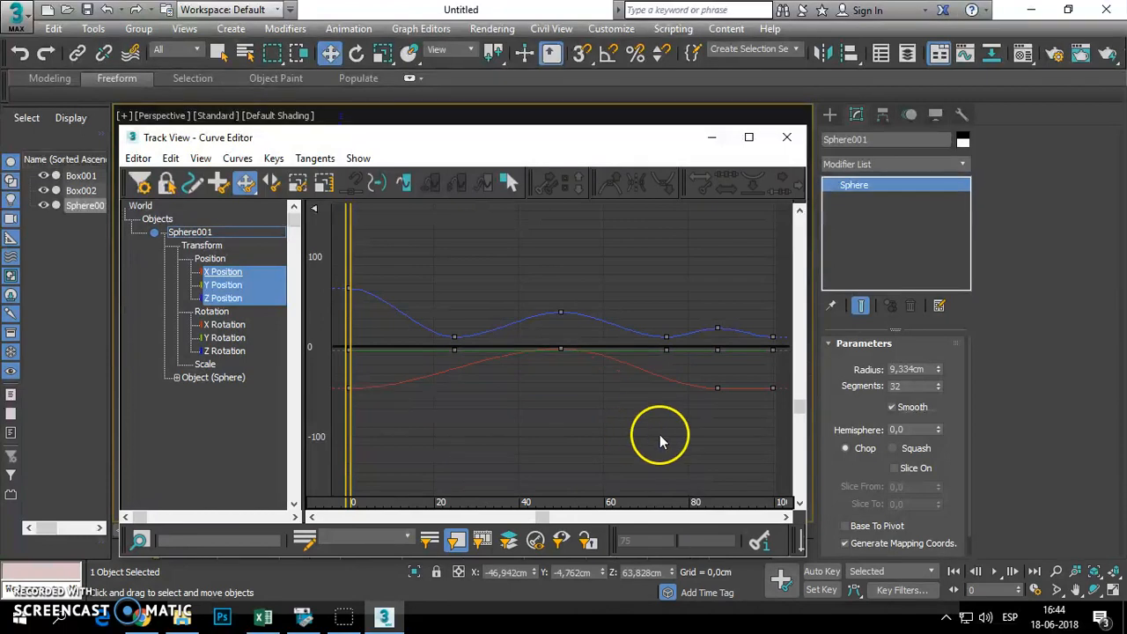
{"action": "left_click", "coordinate": [717, 388]}
{"action": "key", "text": "Delete"}
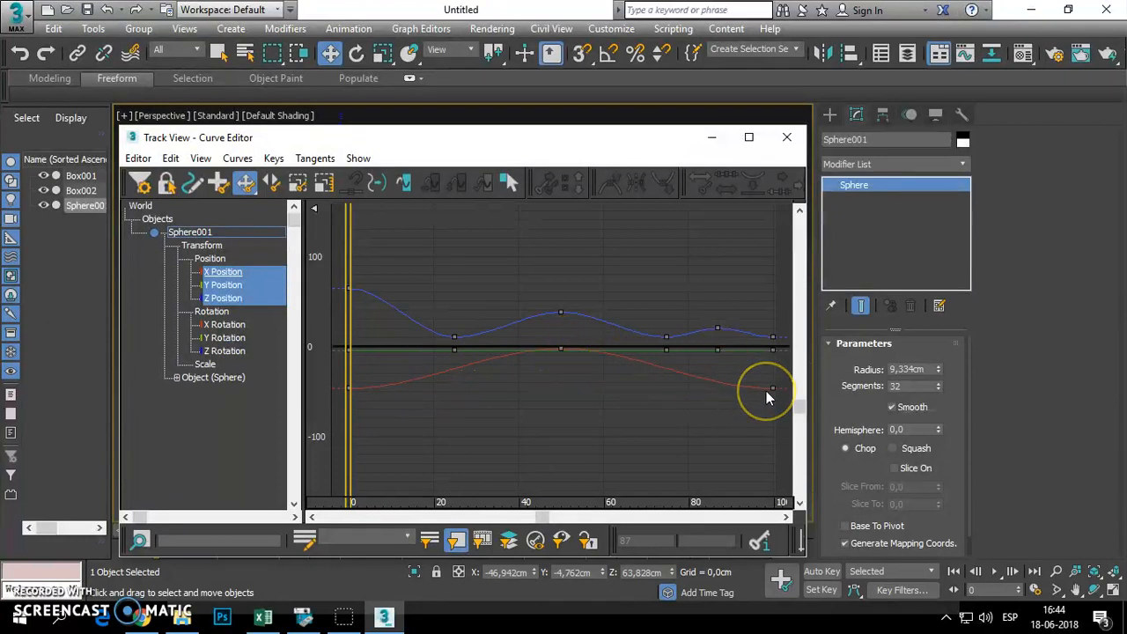
{"action": "left_click", "coordinate": [787, 138]}
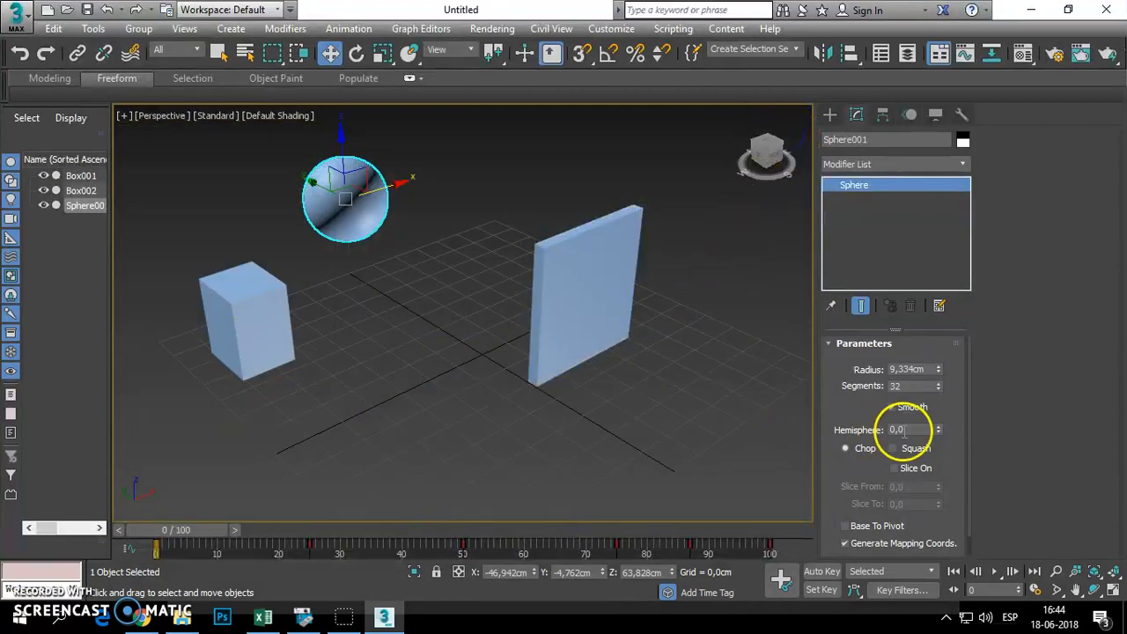
Play the sphere's animation with the smoothed sideways motion and rewind to frame 0.
{"action": "left_click", "coordinate": [993, 571]}
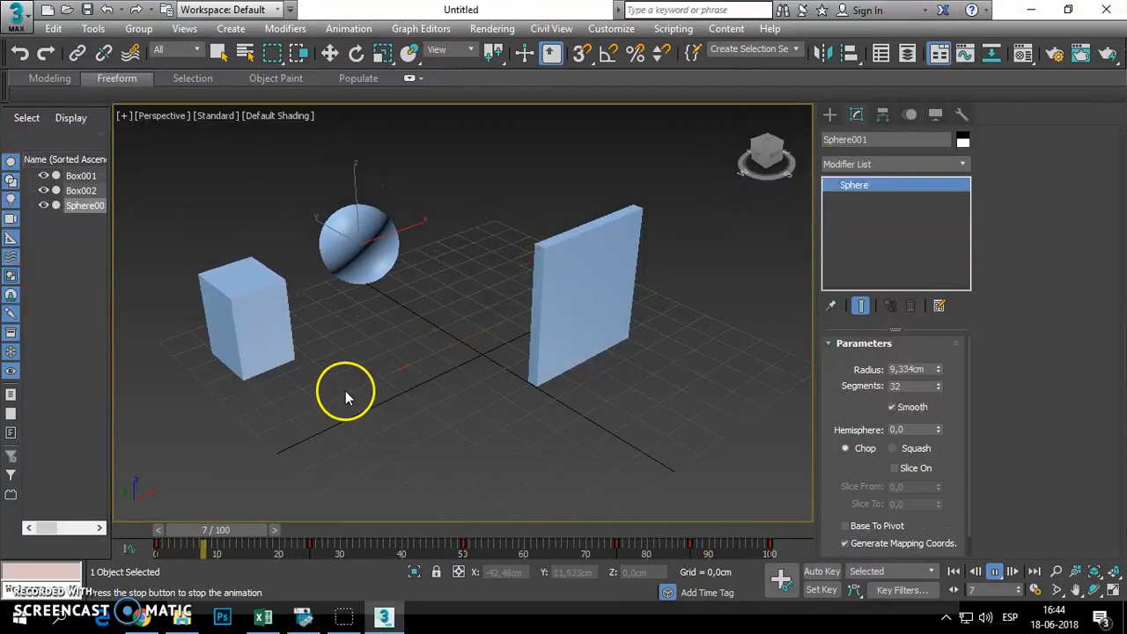
{"action": "left_click", "coordinate": [953, 571]}
{"action": "key", "text": "w"}
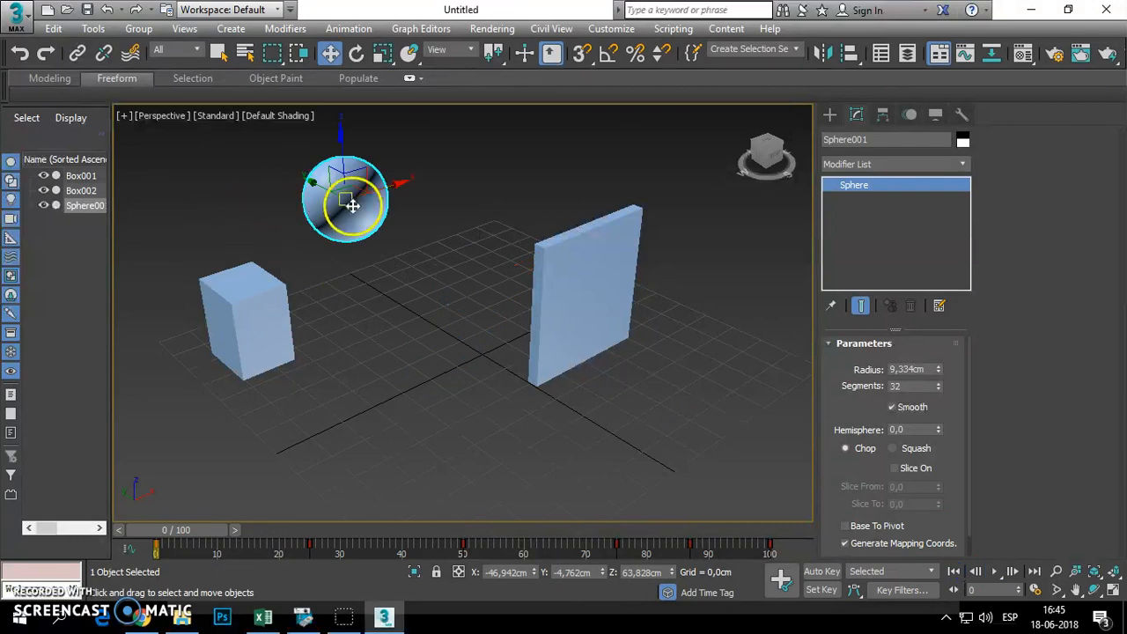
Reopen the Curve Editor to examine the sphere's X, Y and Z Position curves, and close it.
{"action": "left_click", "coordinate": [966, 55]}
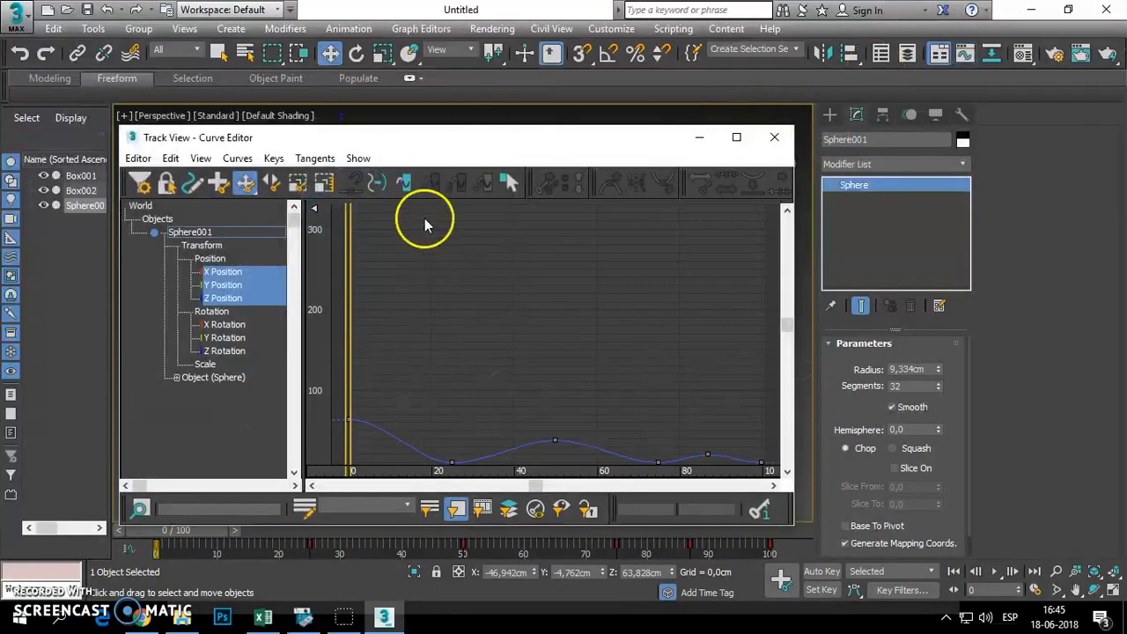
{"action": "left_click_drag", "start_coordinate": [787, 327], "coordinate": [787, 386]}
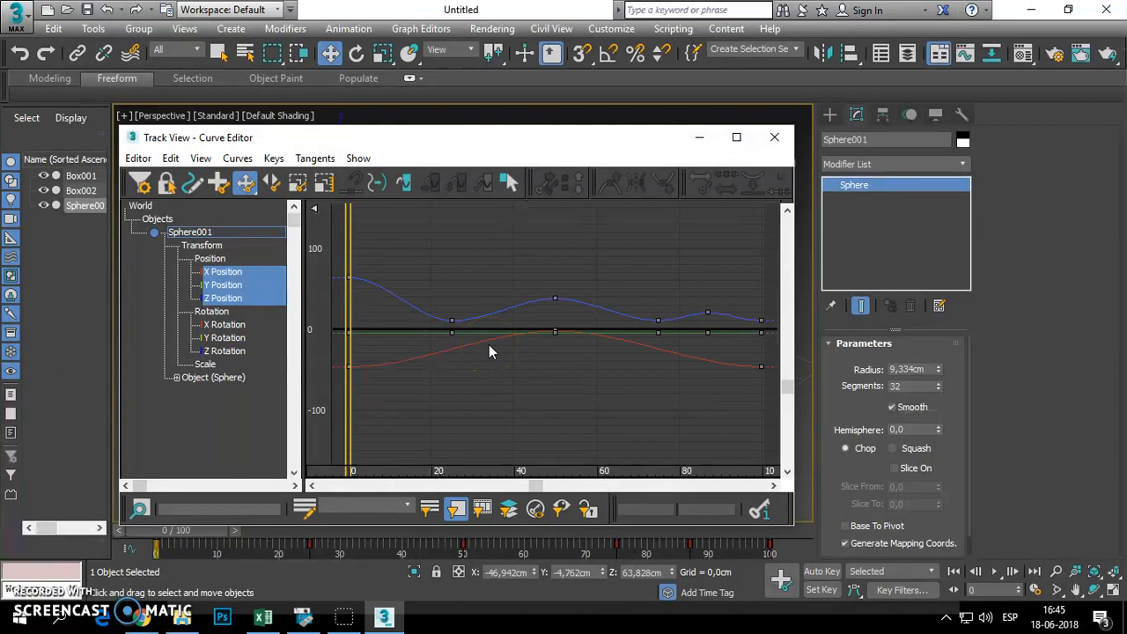
{"action": "left_click", "coordinate": [773, 138]}
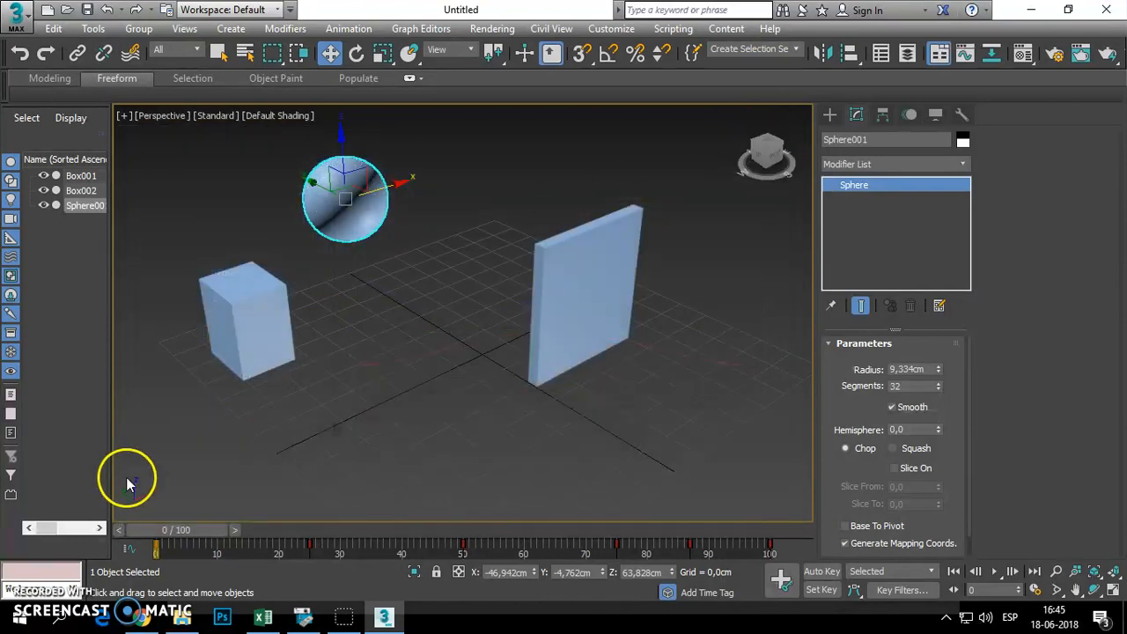